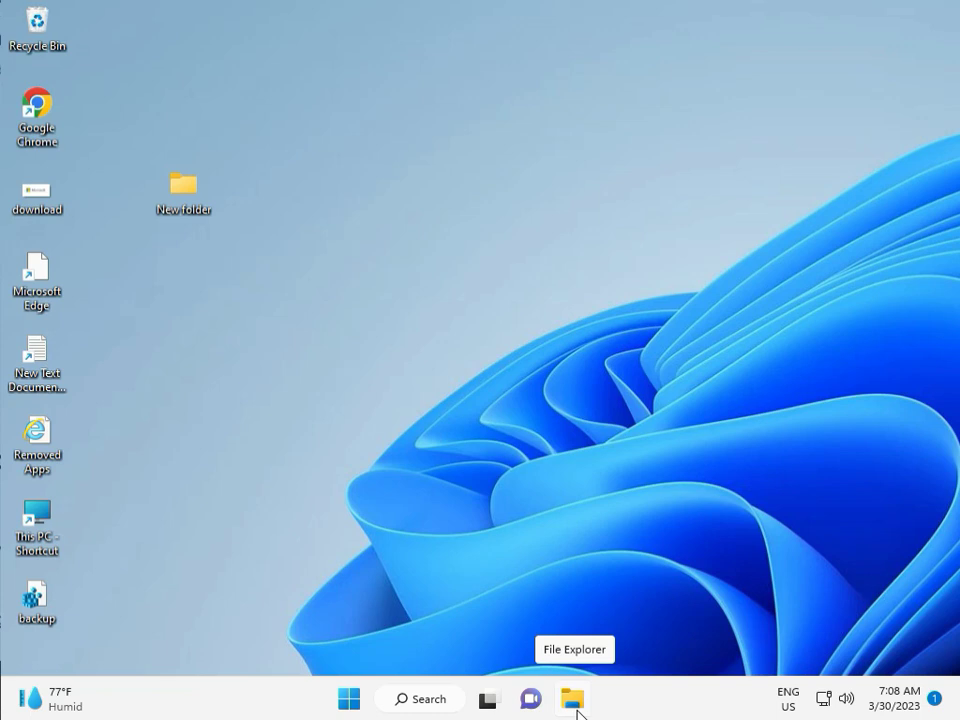
Open the list of other troubleshooters in the Windows system settings
{"action": "left_click", "coordinate": [349, 698]}
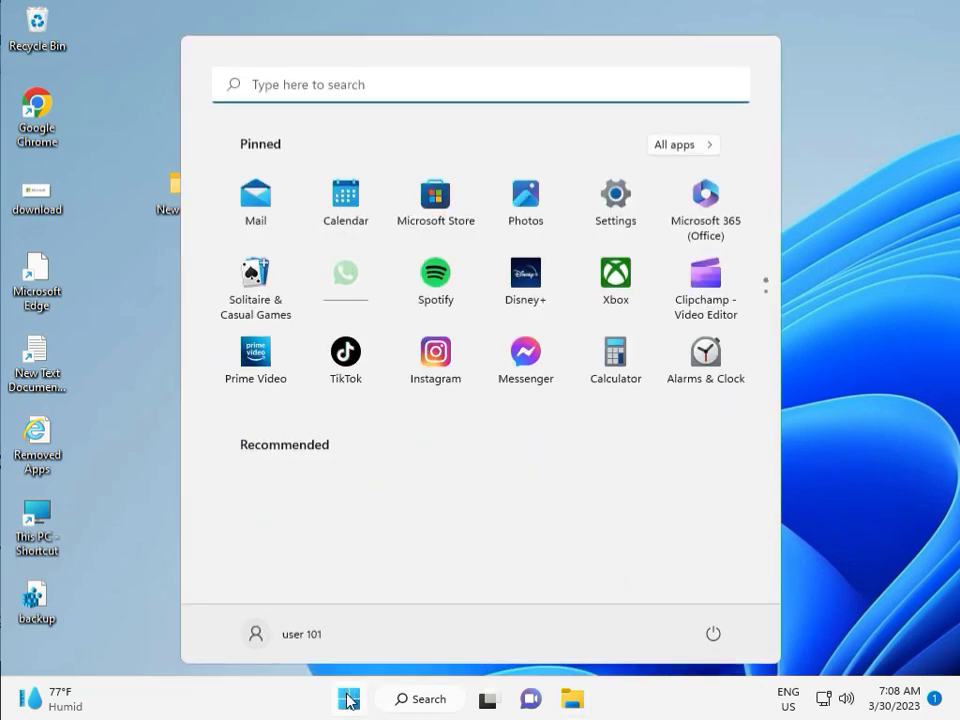
{"action": "left_click", "coordinate": [626, 203]}
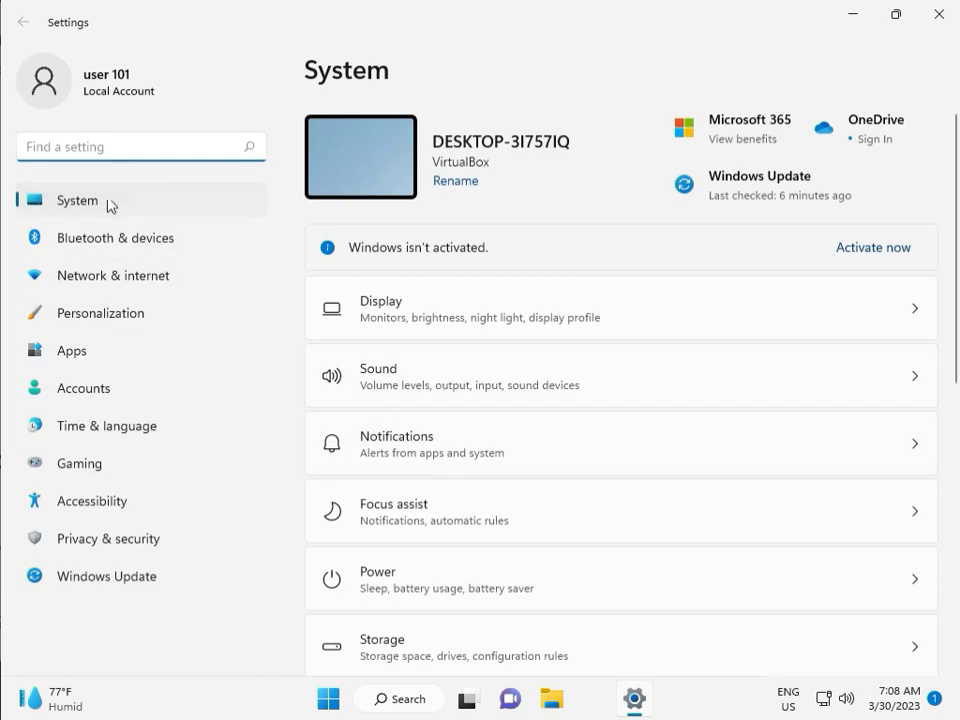
{"action": "scroll", "coordinate": [476, 508], "scroll_direction": "down", "scroll_amount": 2}
{"action": "scroll", "coordinate": [480, 524], "scroll_direction": "down", "scroll_amount": 1}
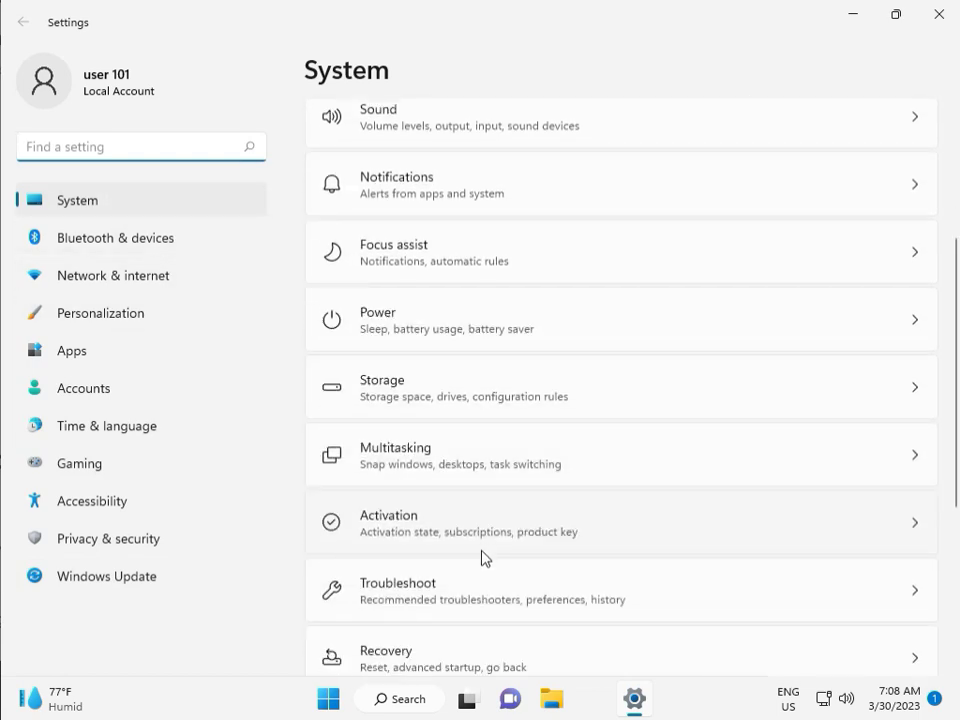
{"action": "left_click", "coordinate": [490, 597]}
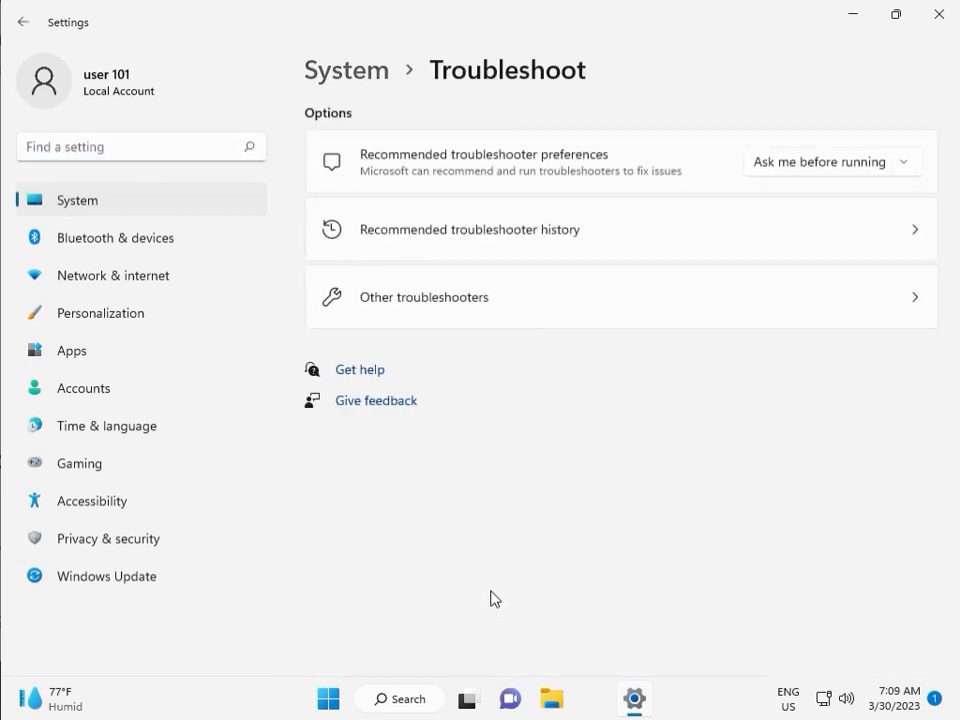
{"action": "left_click", "coordinate": [415, 304]}
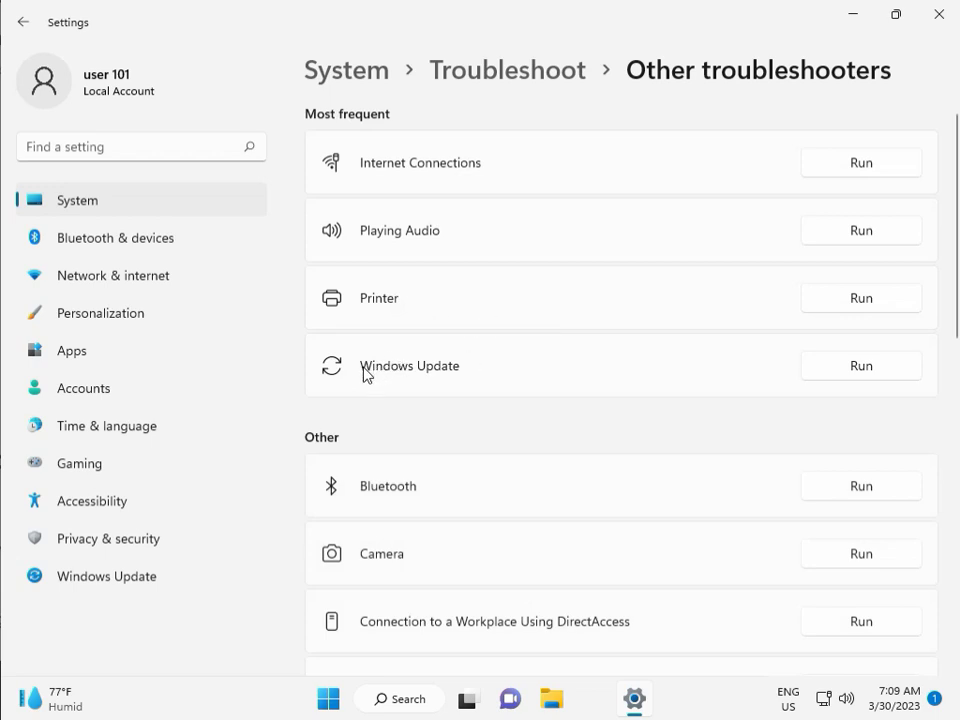
Run the Windows Update troubleshooter, and close its results and the Settings window once it completes
{"action": "left_click", "coordinate": [856, 368]}
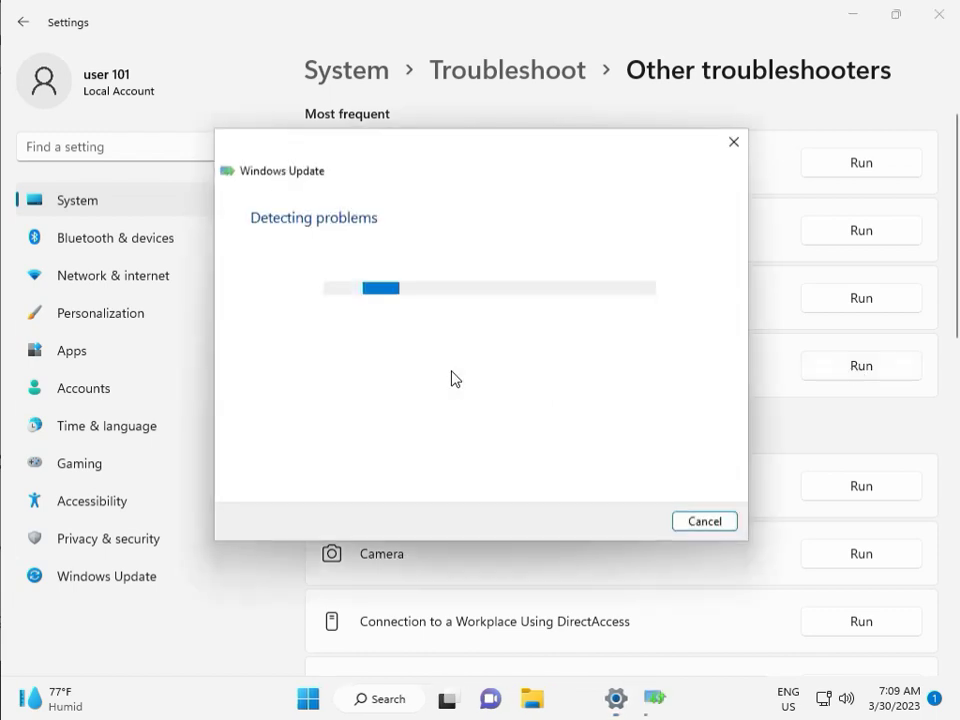
{"action": "left_click_drag", "start_coordinate": [452, 156], "coordinate": [324, 113]}
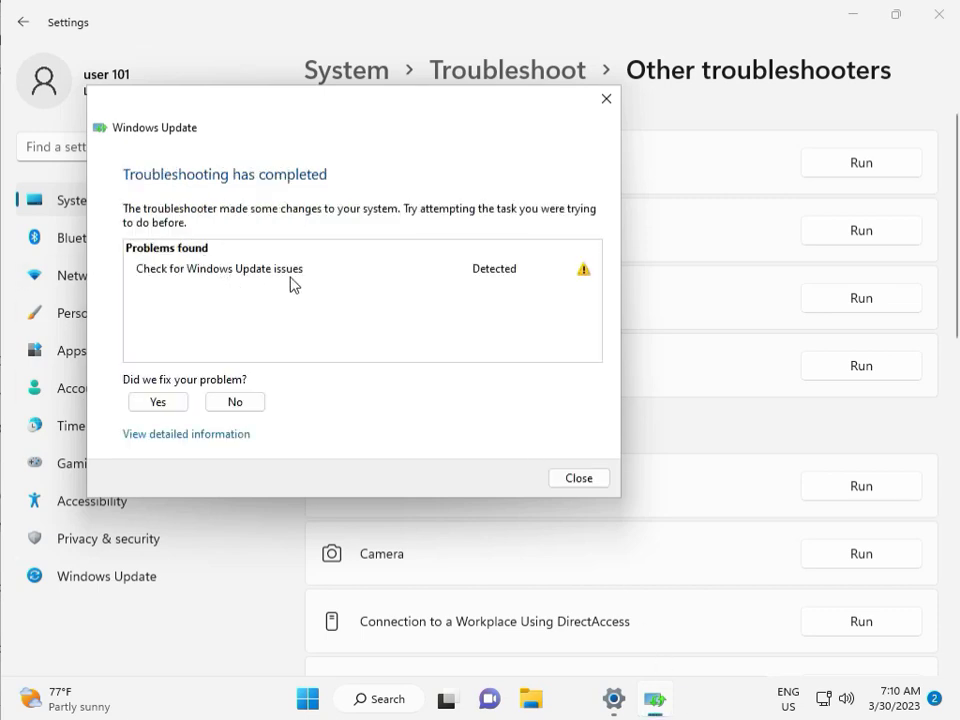
{"action": "left_click", "coordinate": [579, 483]}
{"action": "left_click", "coordinate": [949, 27]}
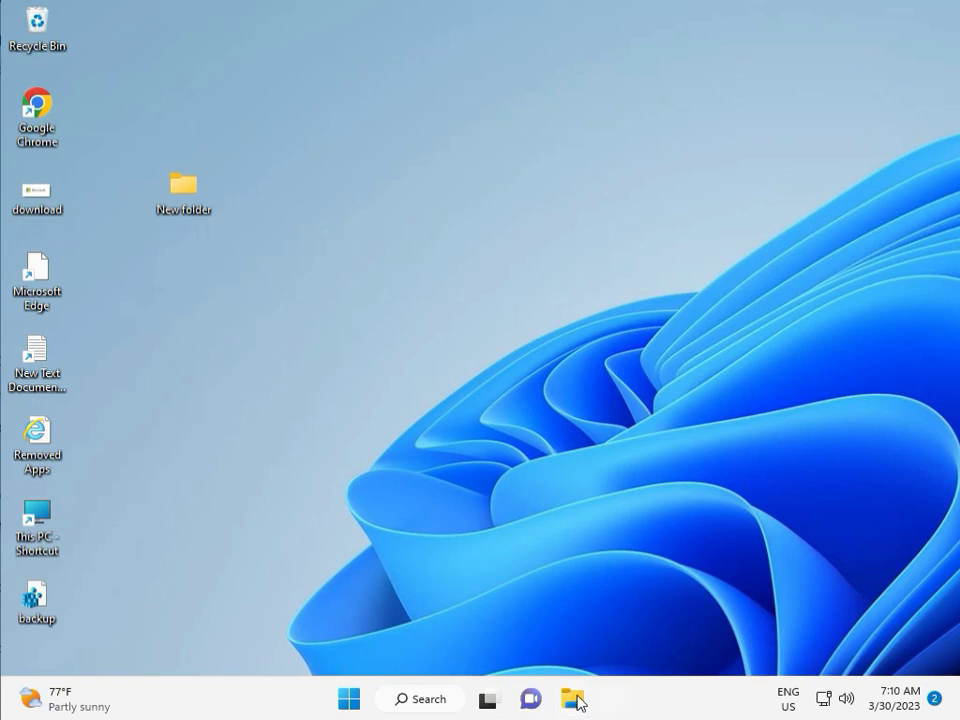
Open the Windows folder on Local Disk (C:) in File Explorer
{"action": "left_click", "coordinate": [574, 701]}
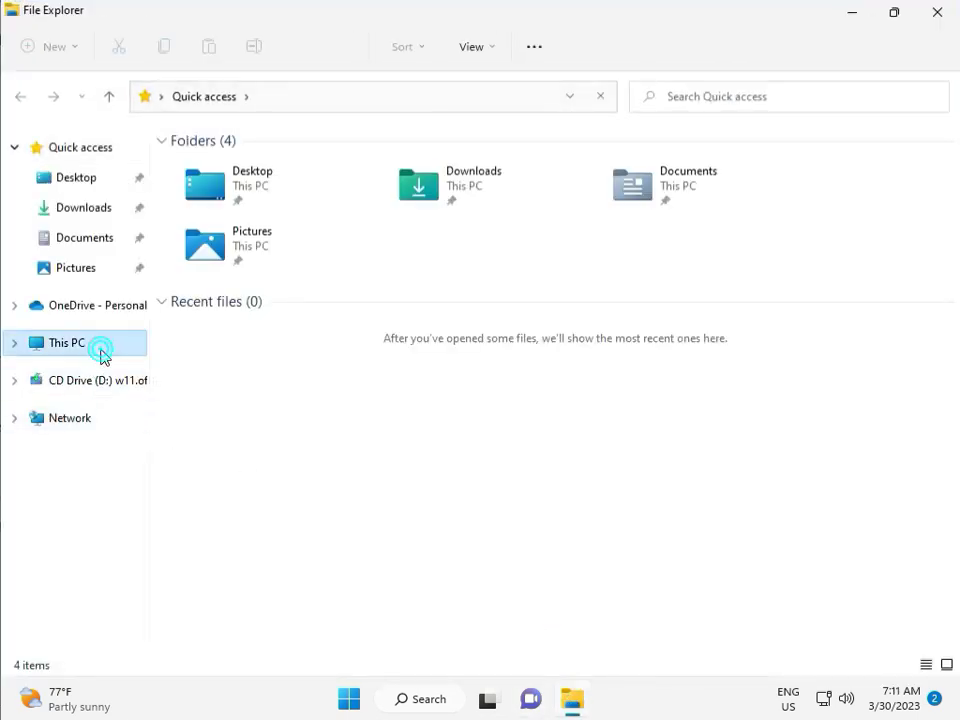
{"action": "left_click", "coordinate": [101, 355]}
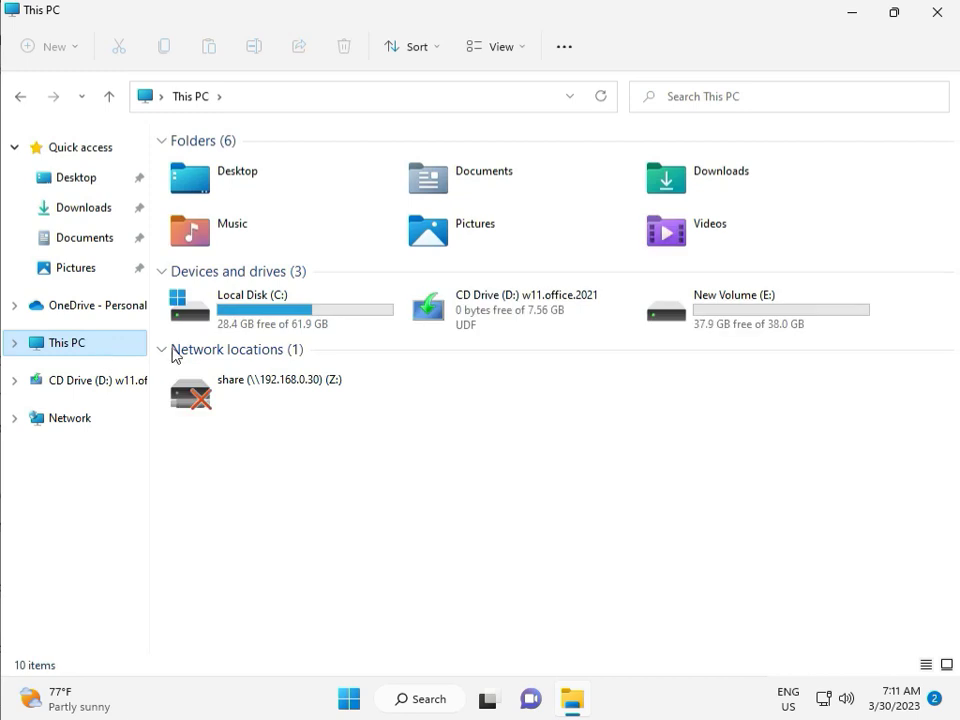
{"action": "double_click", "coordinate": [302, 313]}
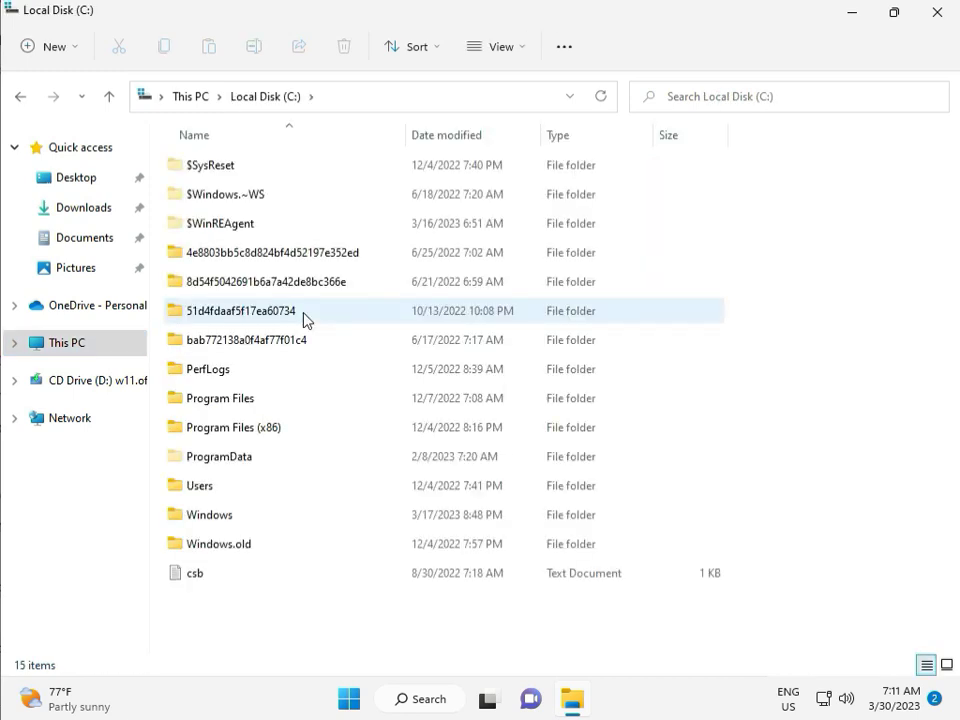
{"action": "left_click", "coordinate": [248, 518]}
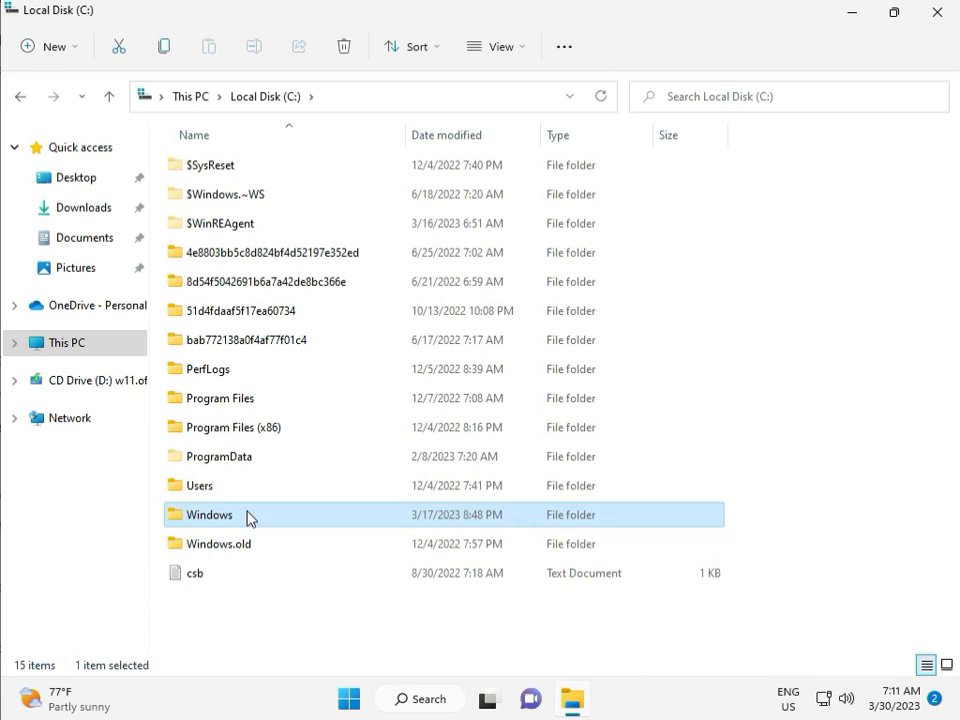
{"action": "double_click", "coordinate": [248, 514]}
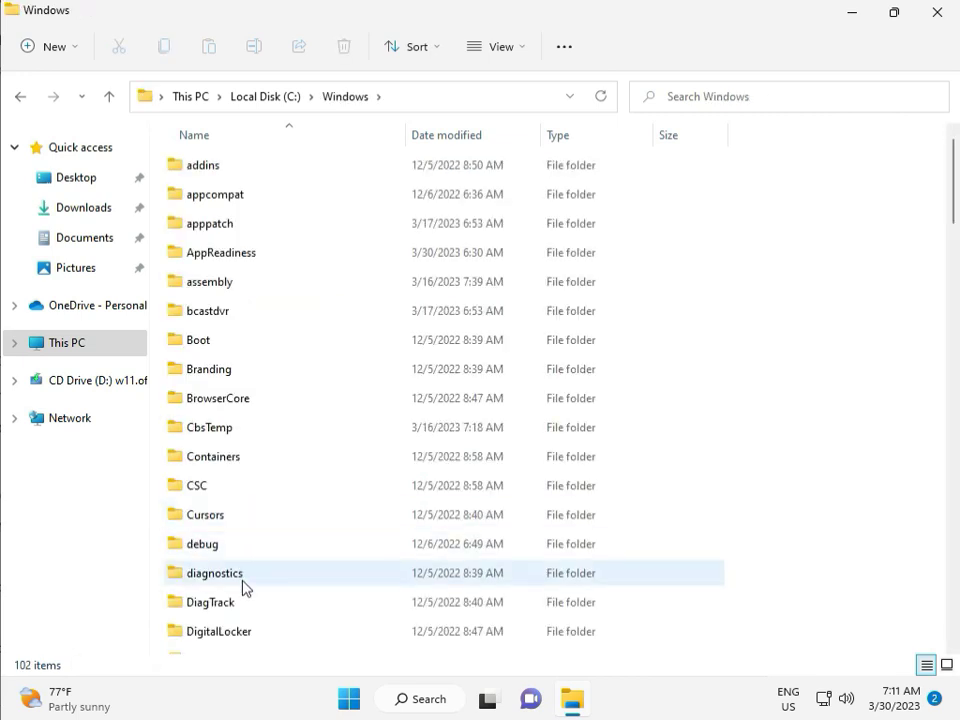
Find and open the SoftwareDistribution folder inside the Windows folder
{"action": "scroll", "coordinate": [349, 572], "scroll_direction": "down", "scroll_amount": 8}
{"action": "scroll", "coordinate": [349, 572], "scroll_direction": "down", "scroll_amount": 3}
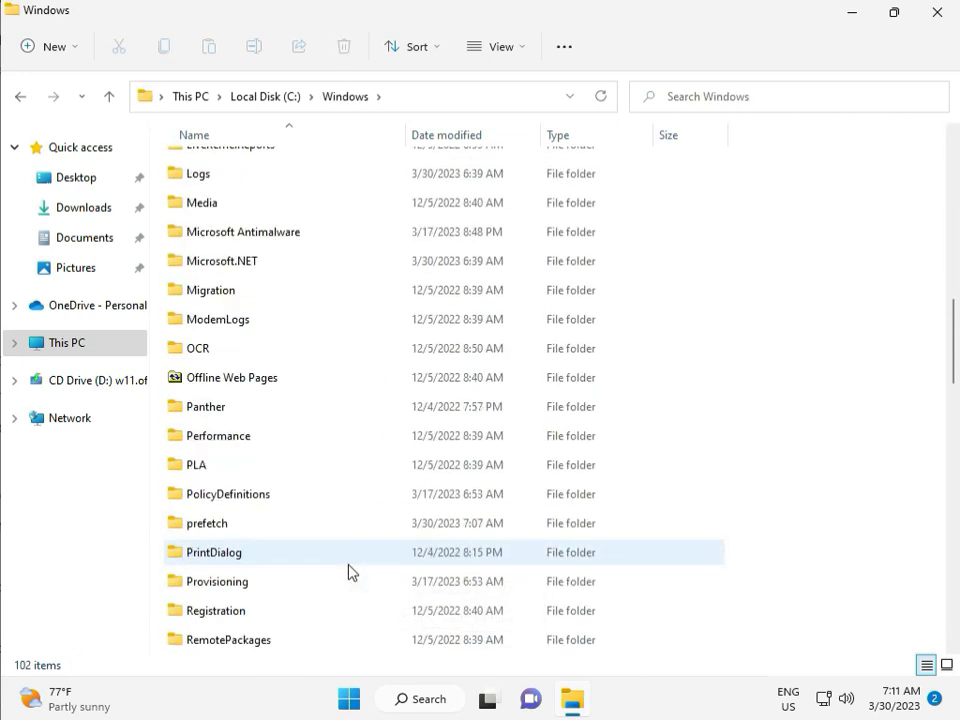
{"action": "scroll", "coordinate": [349, 572], "scroll_direction": "down", "scroll_amount": 4}
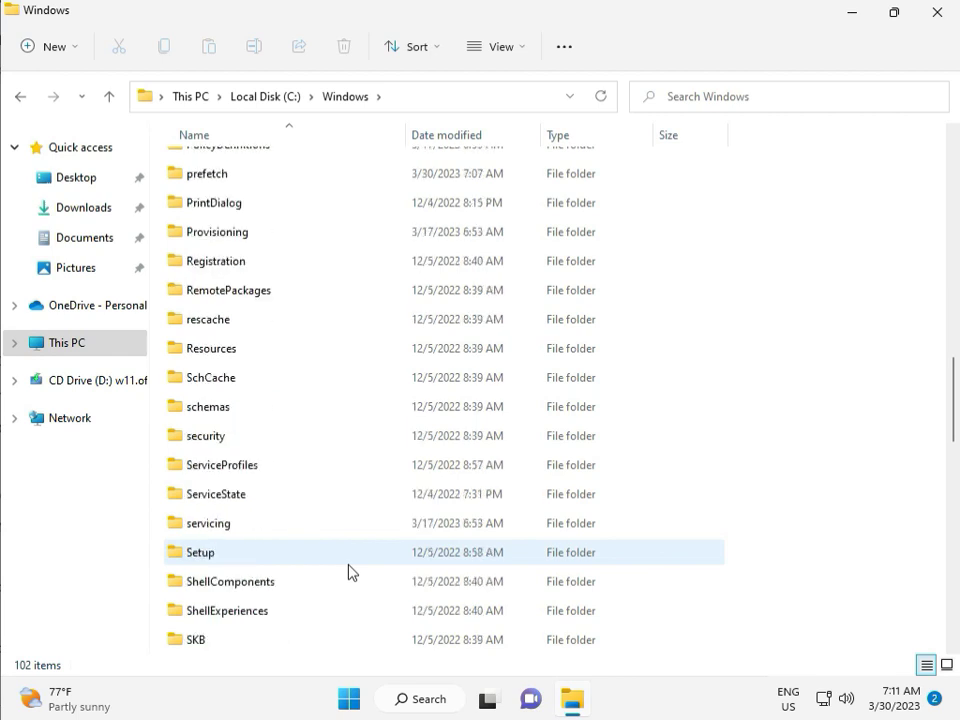
{"action": "scroll", "coordinate": [345, 568], "scroll_direction": "down", "scroll_amount": 2}
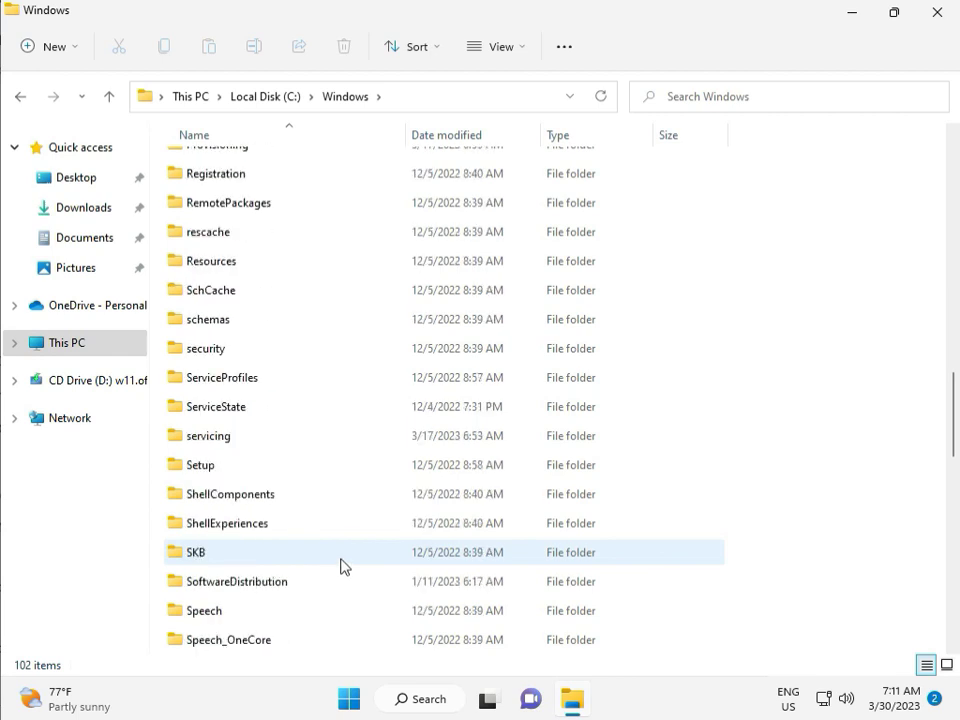
{"action": "left_click", "coordinate": [259, 496]}
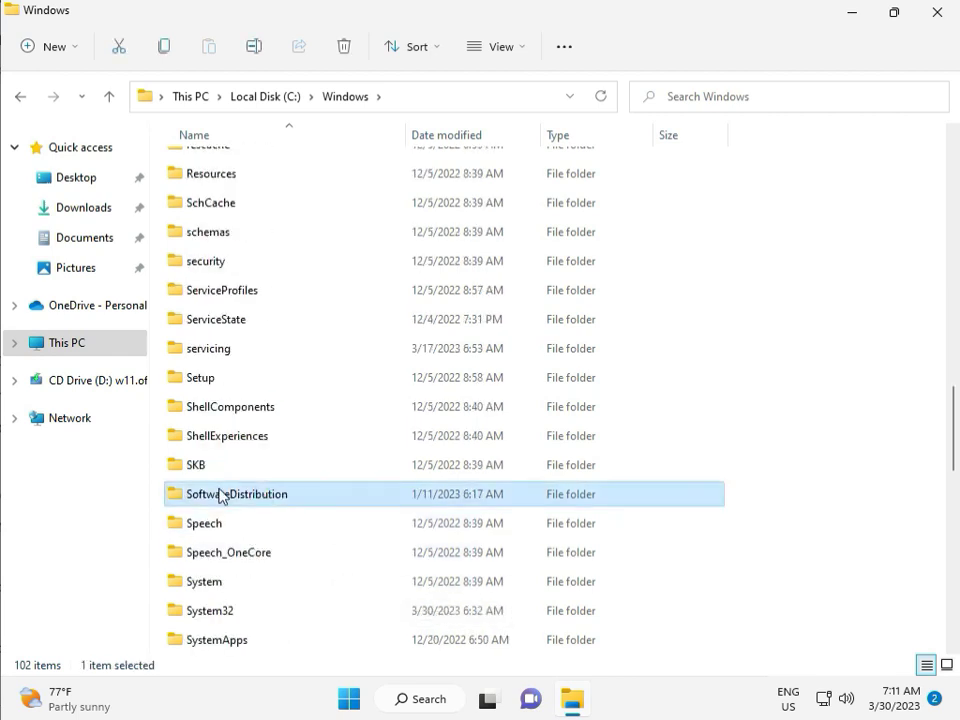
{"action": "double_click", "coordinate": [247, 497]}
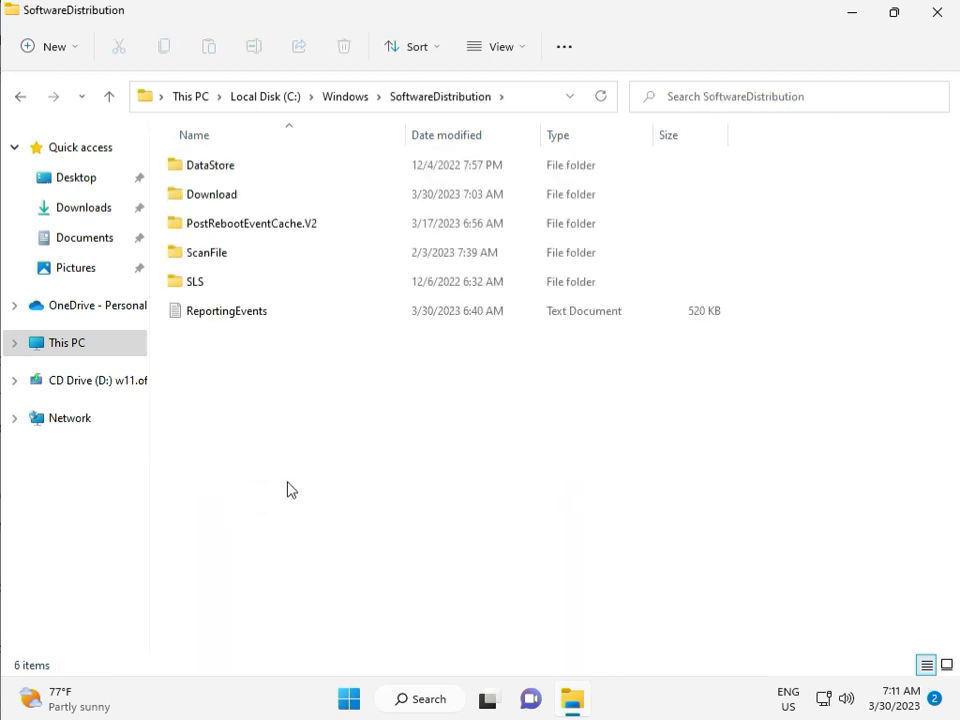
{"action": "mouse_move", "coordinate": [498, 717]}
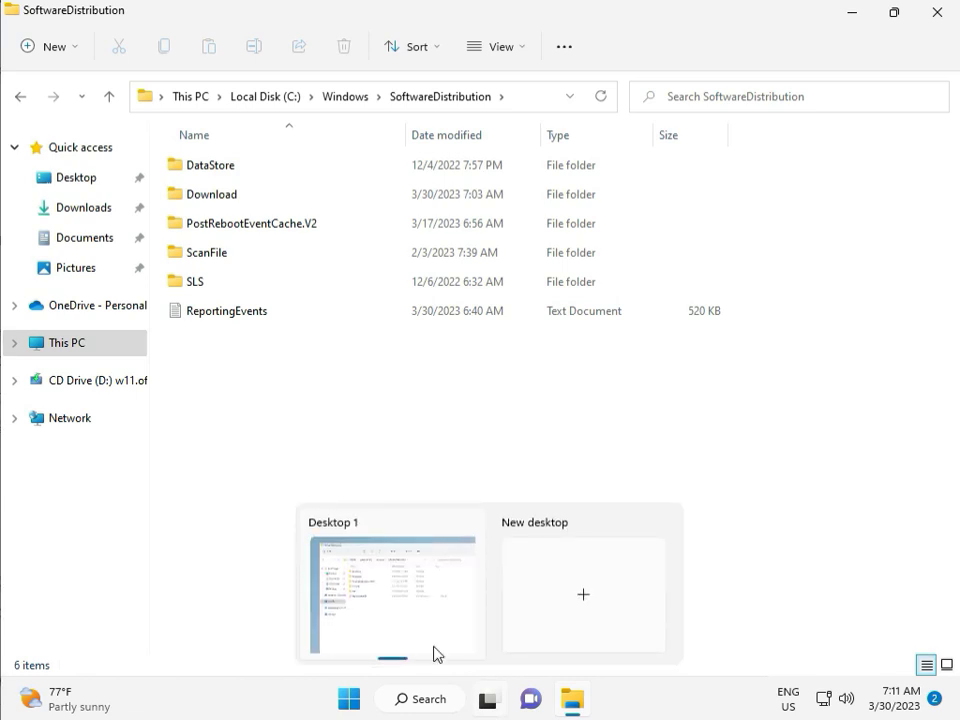
{"action": "left_click", "coordinate": [289, 411]}
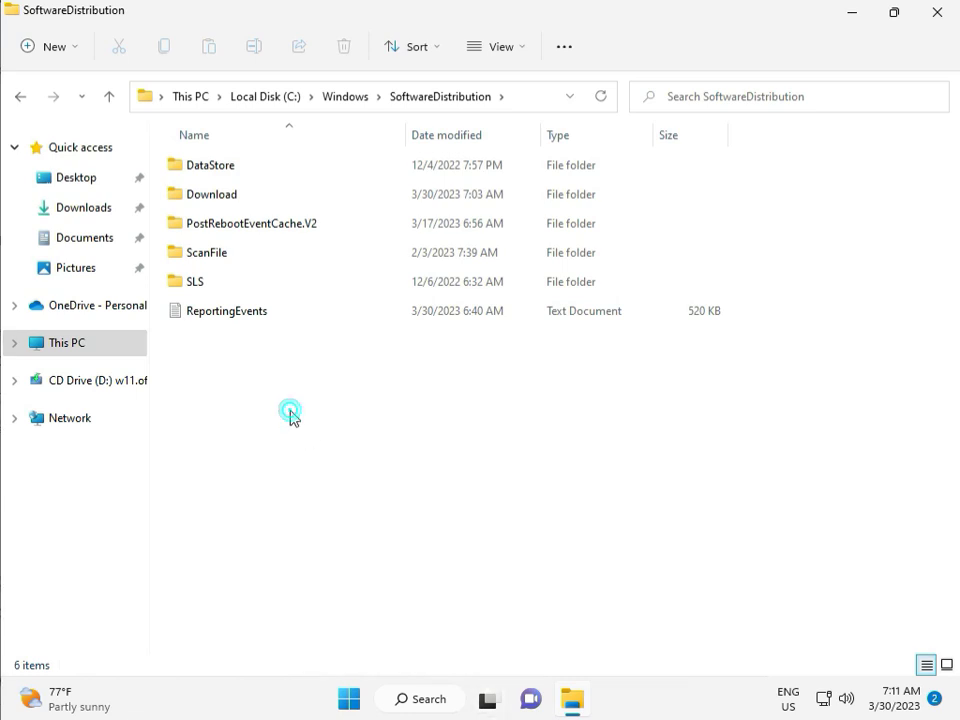
Delete all contents of SoftwareDistribution's Download folder, granting administrator permission for all current items, and close File Explorer
{"action": "double_click", "coordinate": [246, 196]}
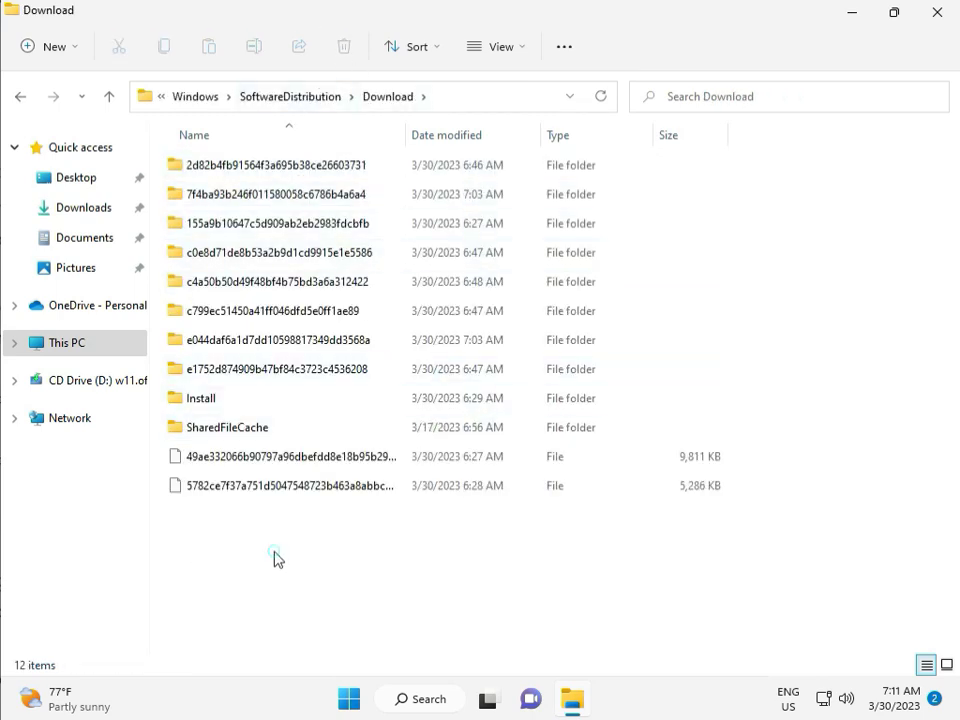
{"action": "left_click_drag", "start_coordinate": [276, 551], "coordinate": [285, 170]}
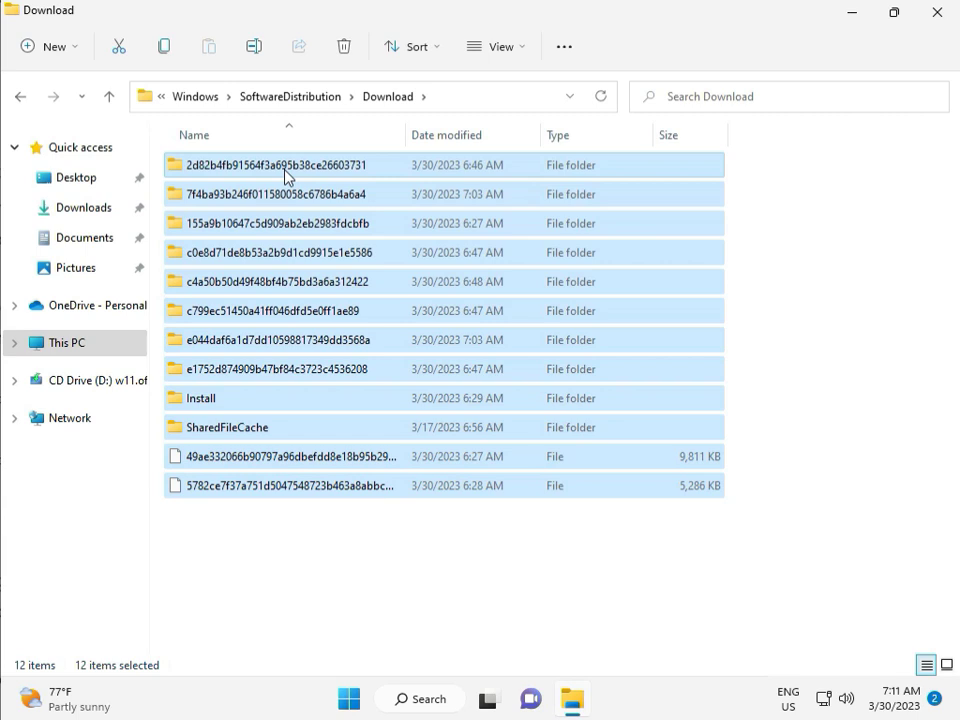
{"action": "key", "text": "Delete"}
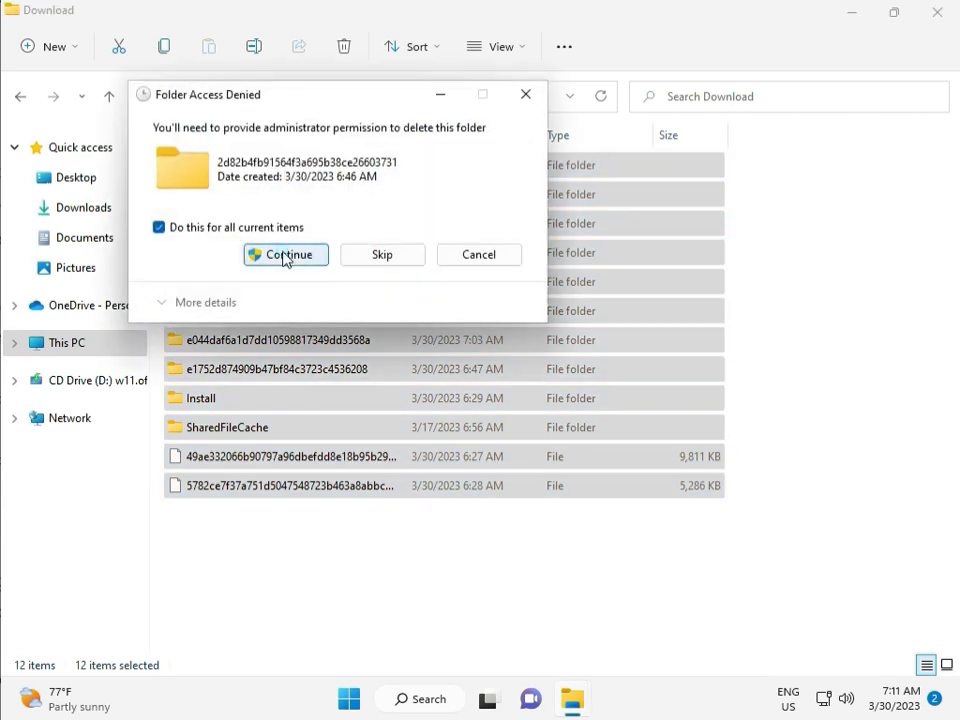
{"action": "left_click", "coordinate": [286, 256]}
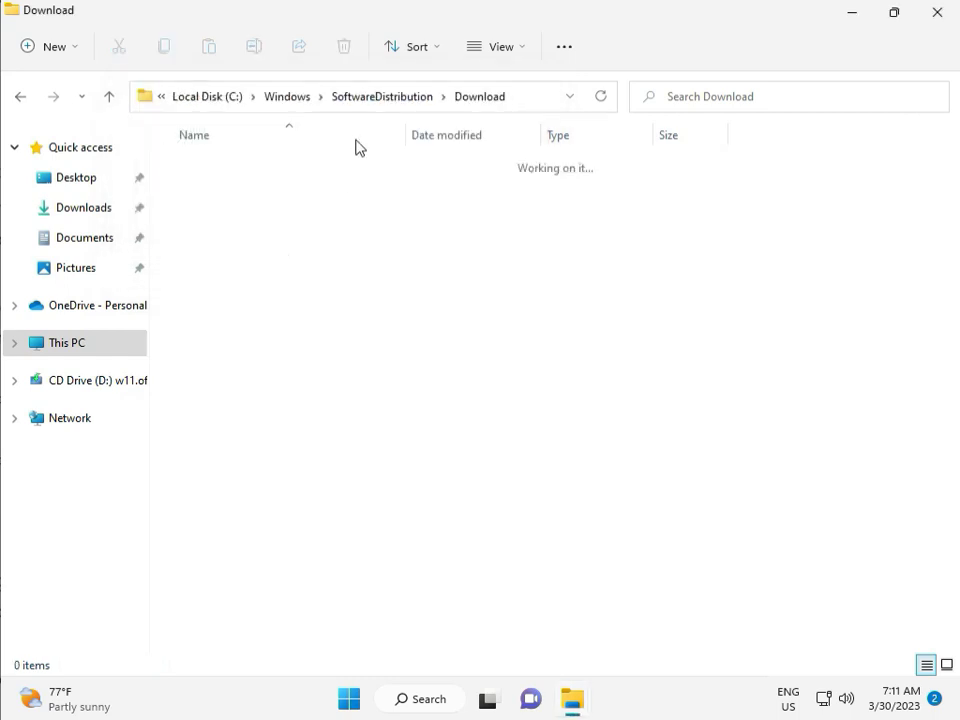
{"action": "left_click", "coordinate": [381, 96]}
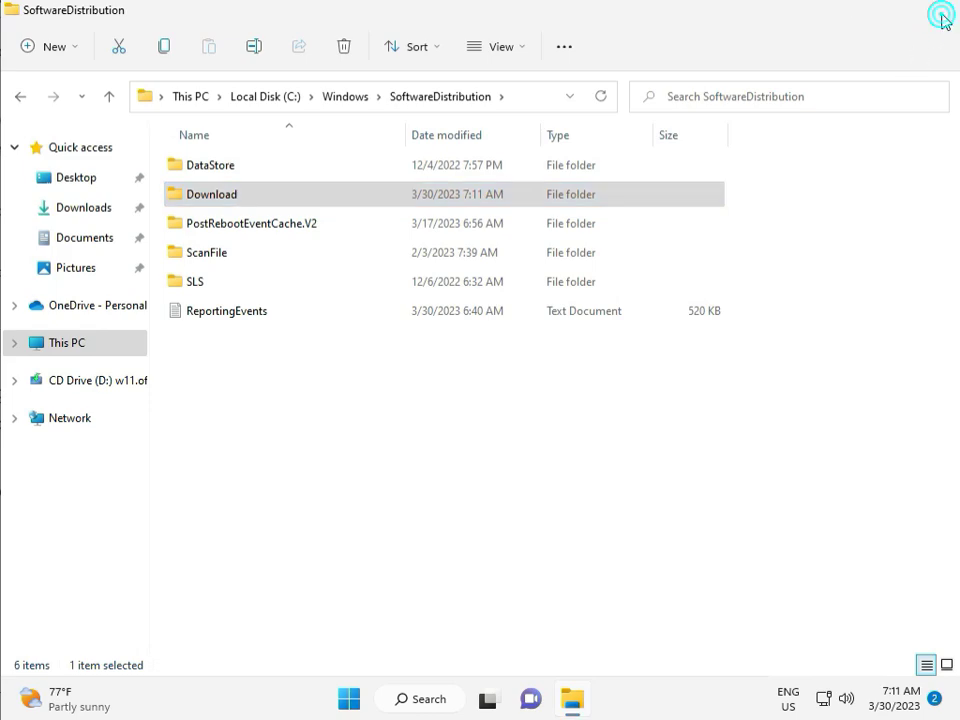
{"action": "left_click", "coordinate": [937, 14]}
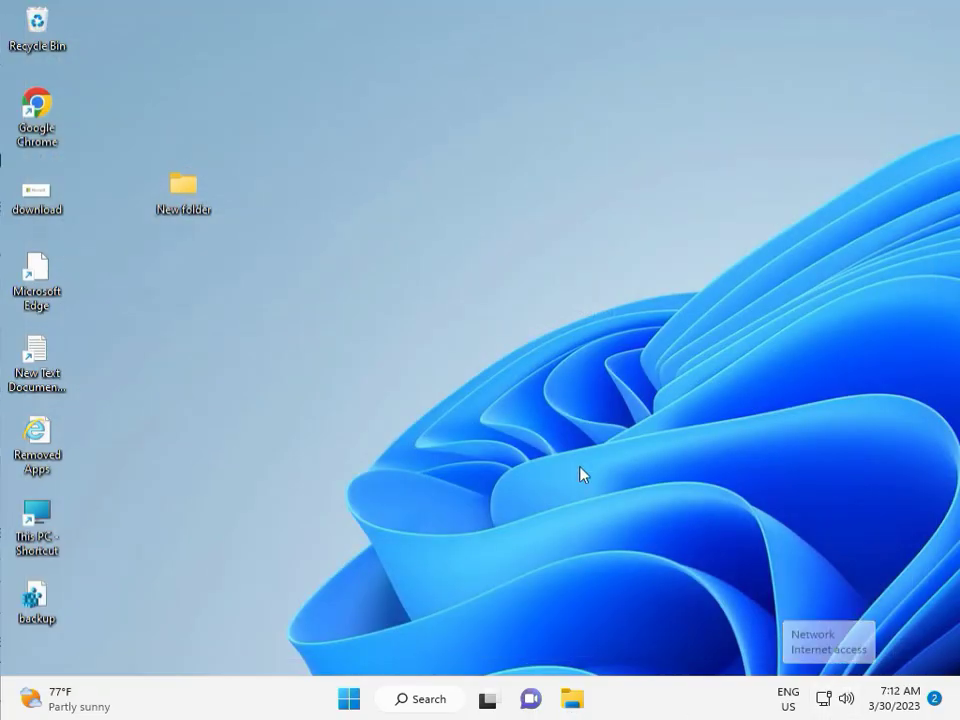
Open the Services console by running services.msc
{"action": "left_click", "coordinate": [551, 402]}
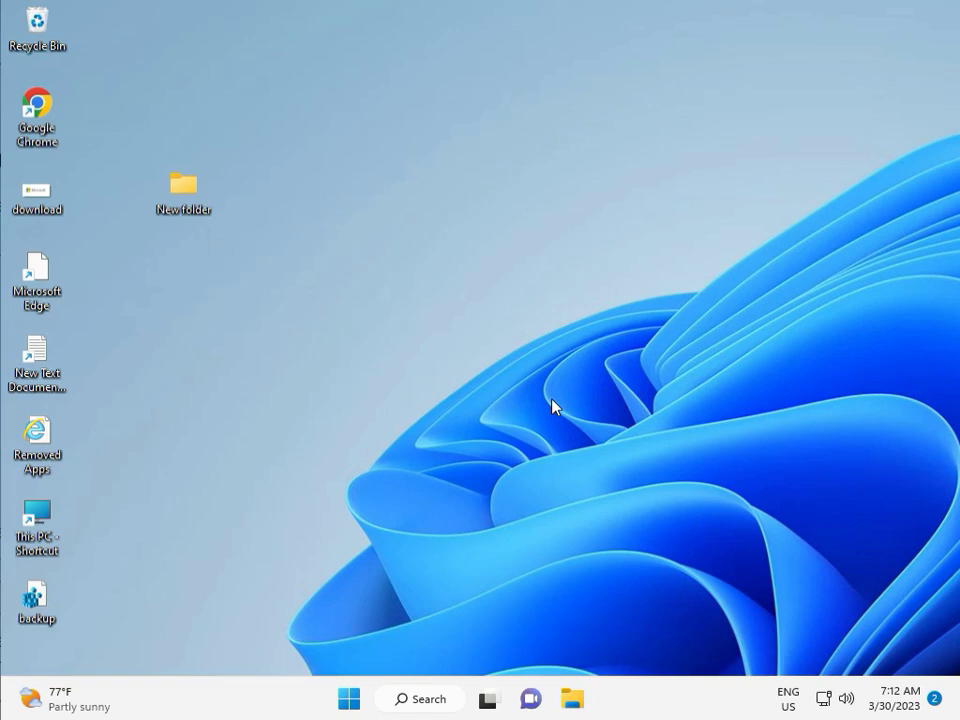
{"action": "key", "text": "super+r"}
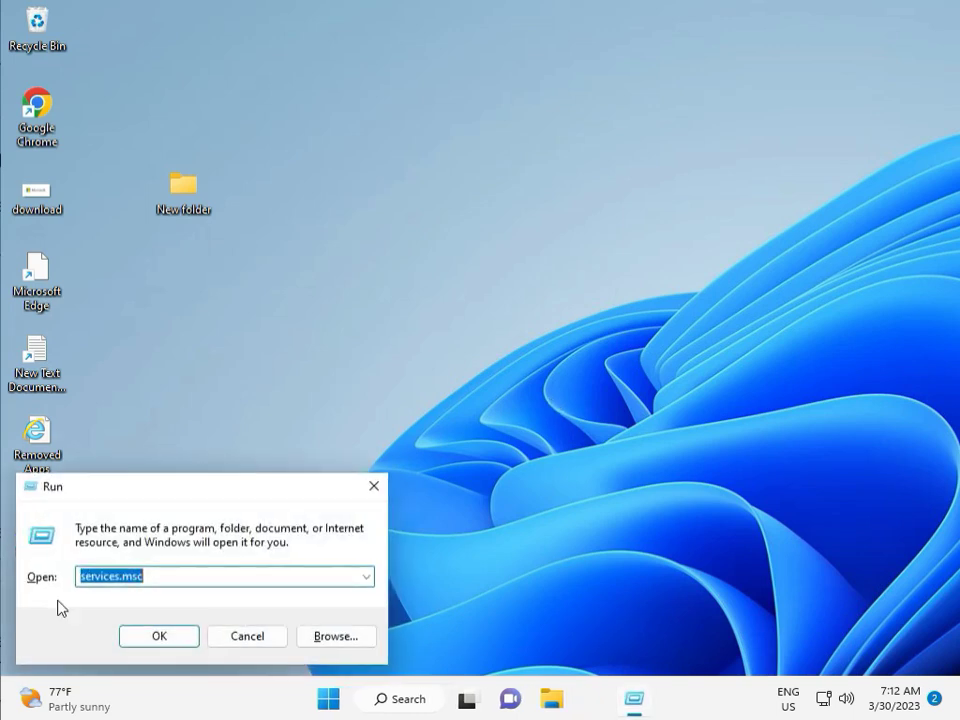
{"action": "left_click", "coordinate": [157, 634]}
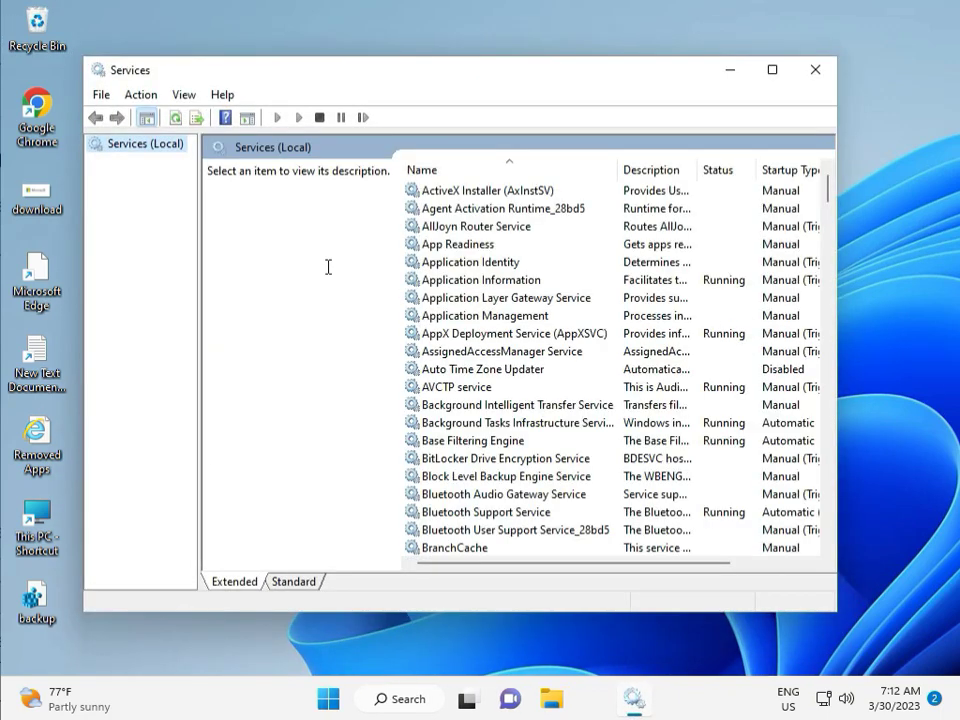
Find the Windows Update service in the local services list and restart it
{"action": "left_click", "coordinate": [531, 299]}
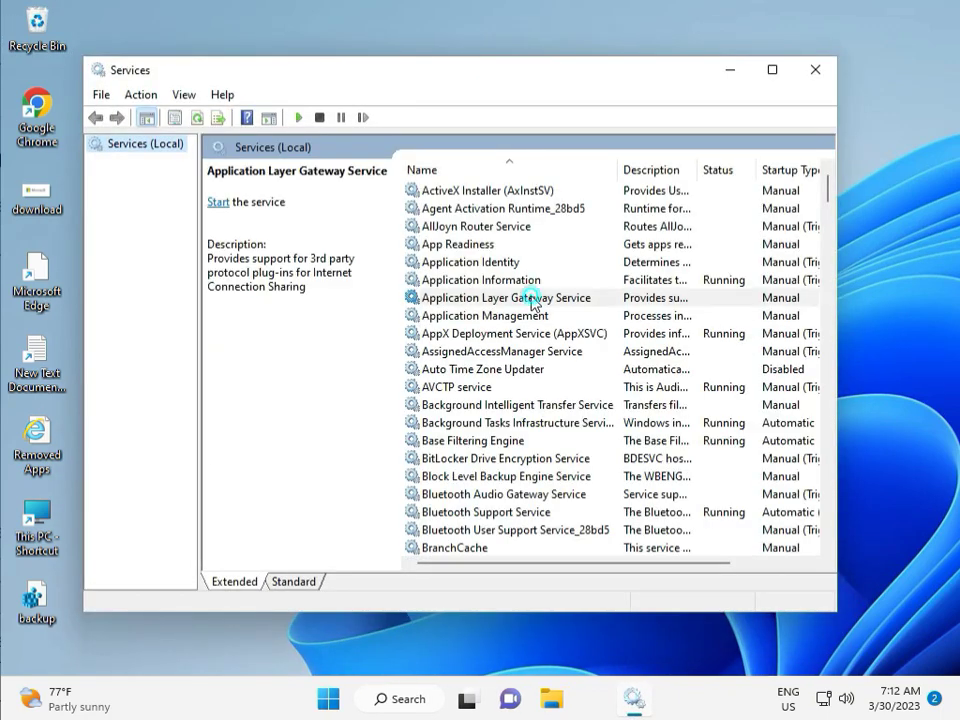
{"action": "key", "text": "w"}
{"action": "scroll", "coordinate": [500, 400], "scroll_direction": "down", "scroll_amount": 3}
{"action": "scroll", "coordinate": [494, 500], "scroll_direction": "down", "scroll_amount": 7}
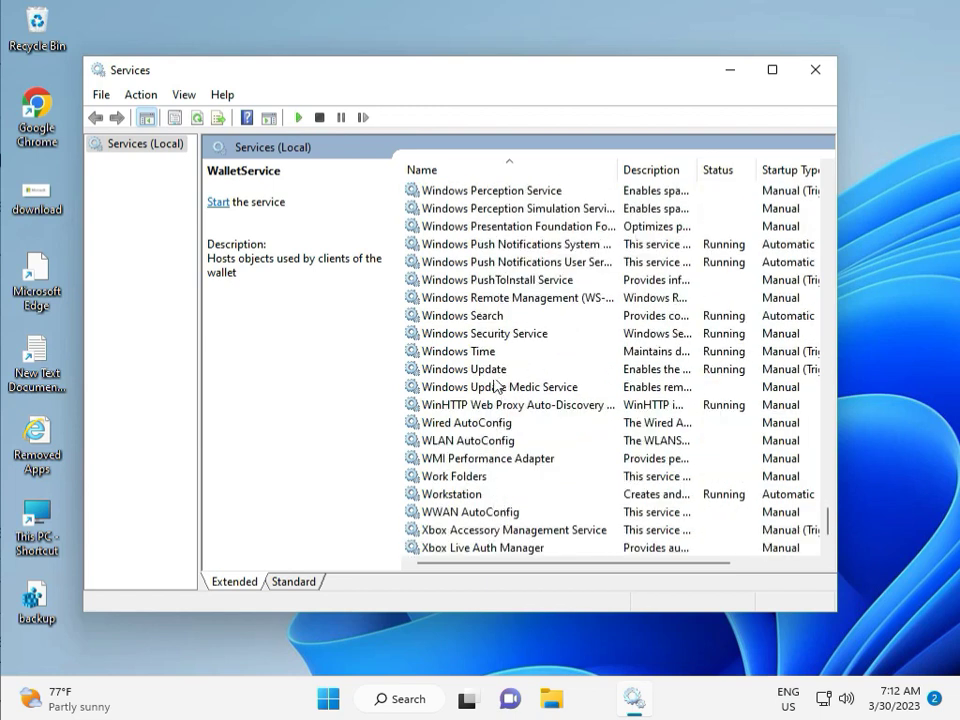
{"action": "left_click", "coordinate": [497, 369]}
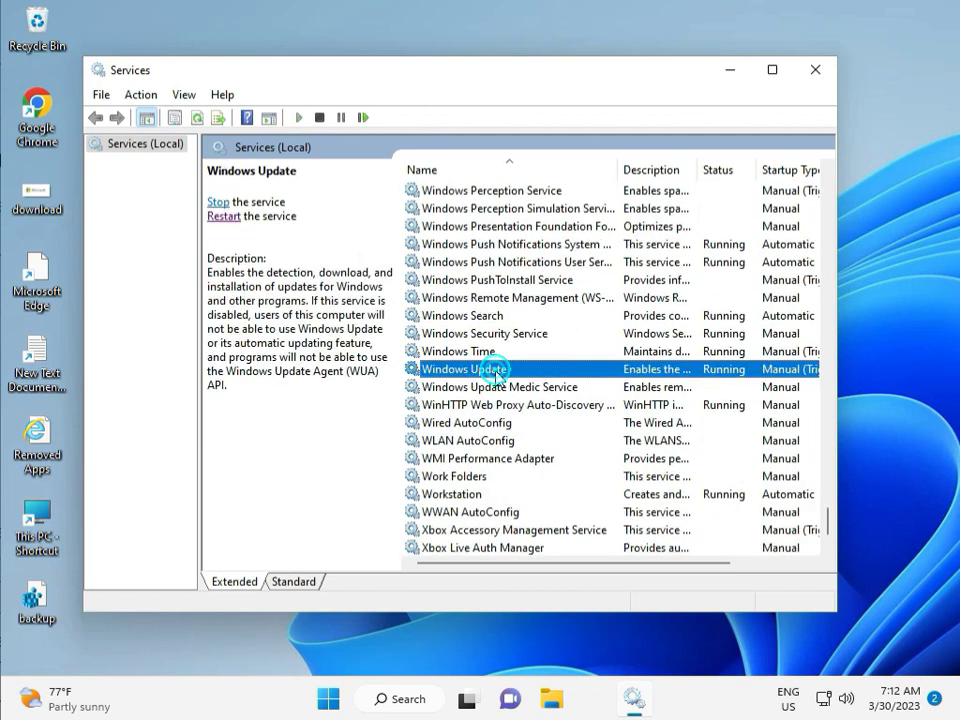
{"action": "left_click", "coordinate": [219, 202]}
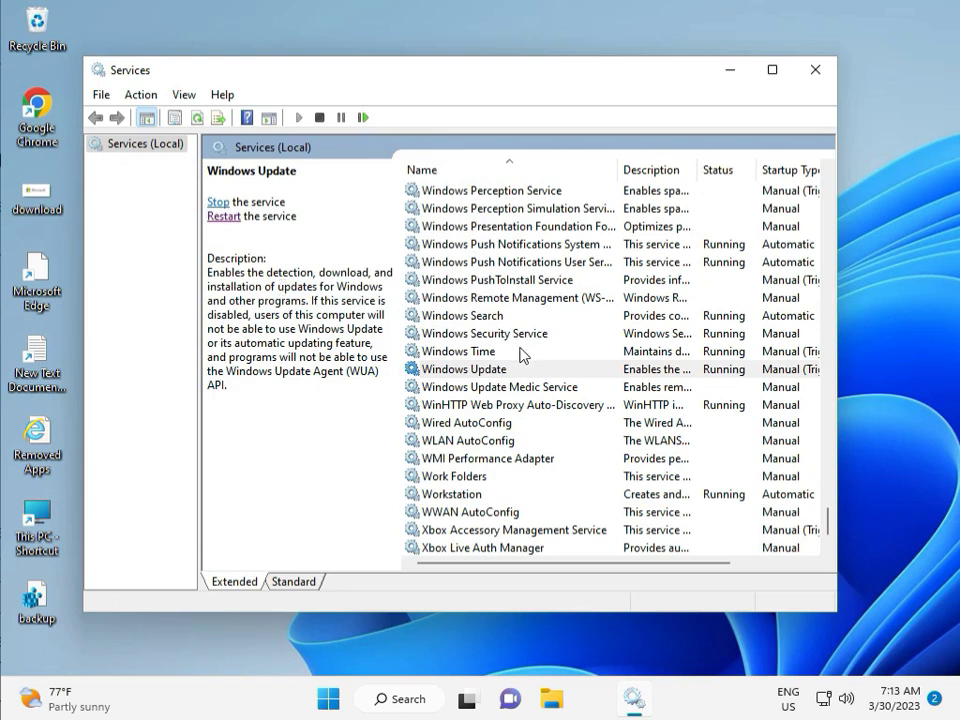
Set the Windows Update service's startup type to Automatic, apply the change and close the Services console
{"action": "double_click", "coordinate": [489, 370]}
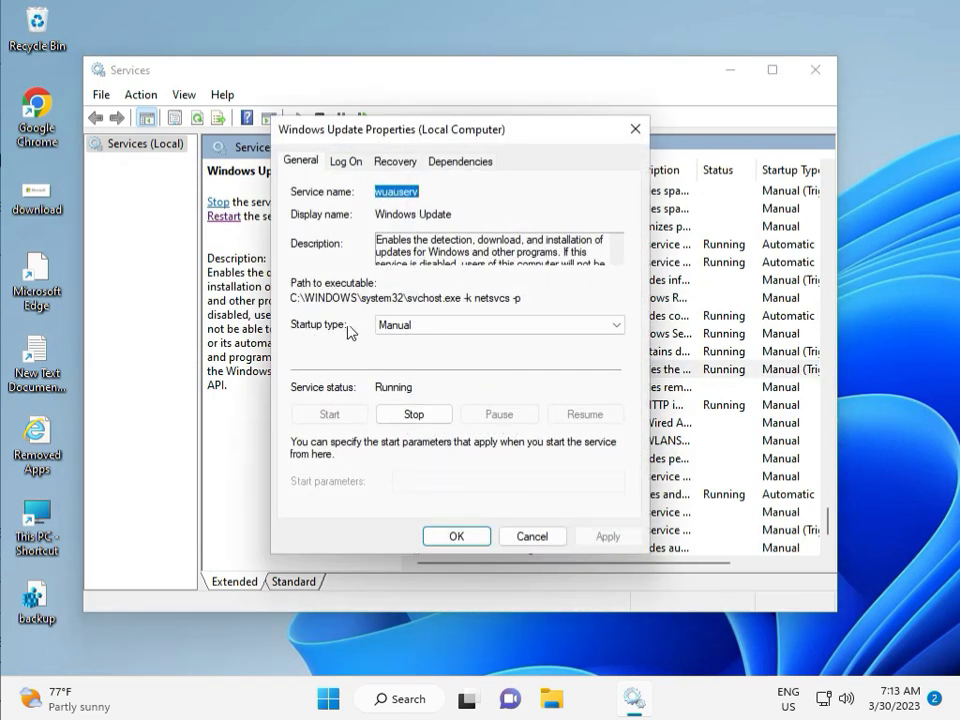
{"action": "left_click", "coordinate": [405, 325]}
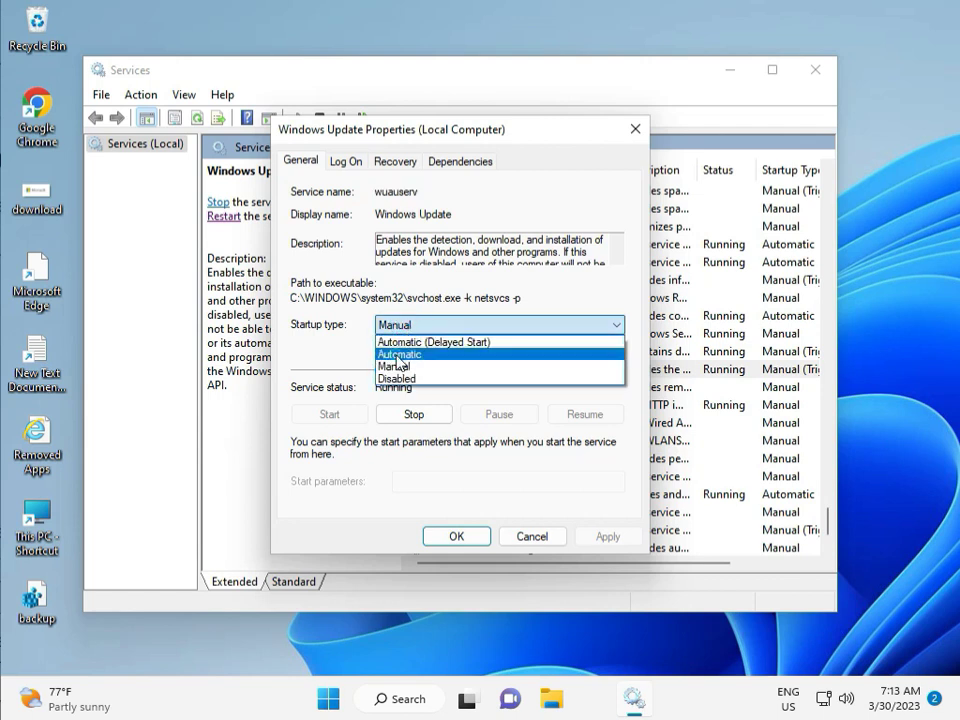
{"action": "left_click", "coordinate": [398, 356]}
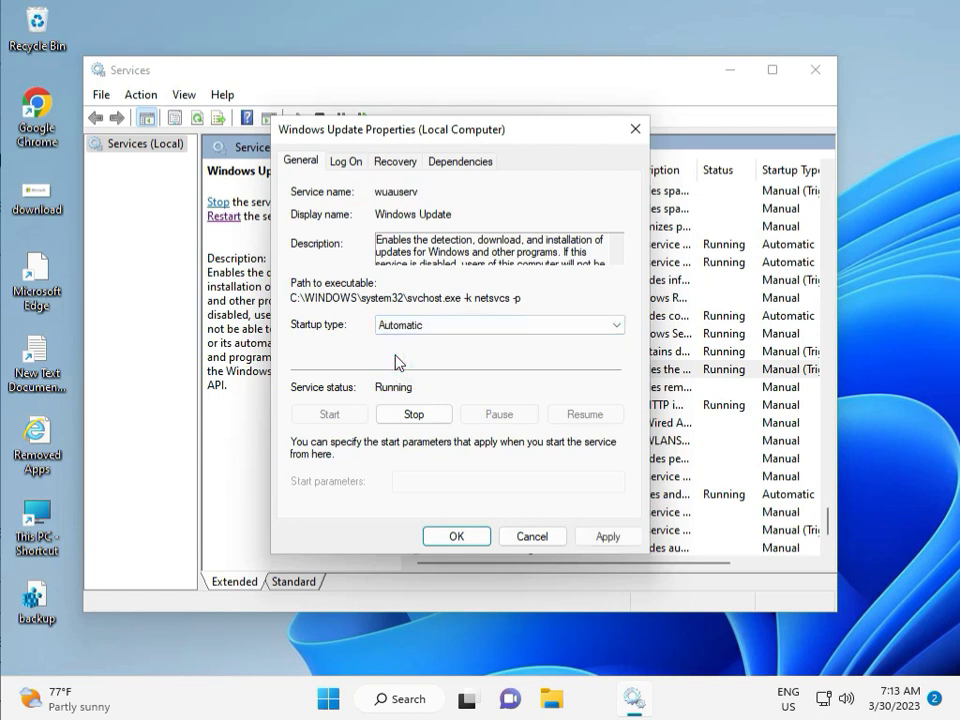
{"action": "left_click", "coordinate": [609, 536]}
{"action": "left_click", "coordinate": [455, 537]}
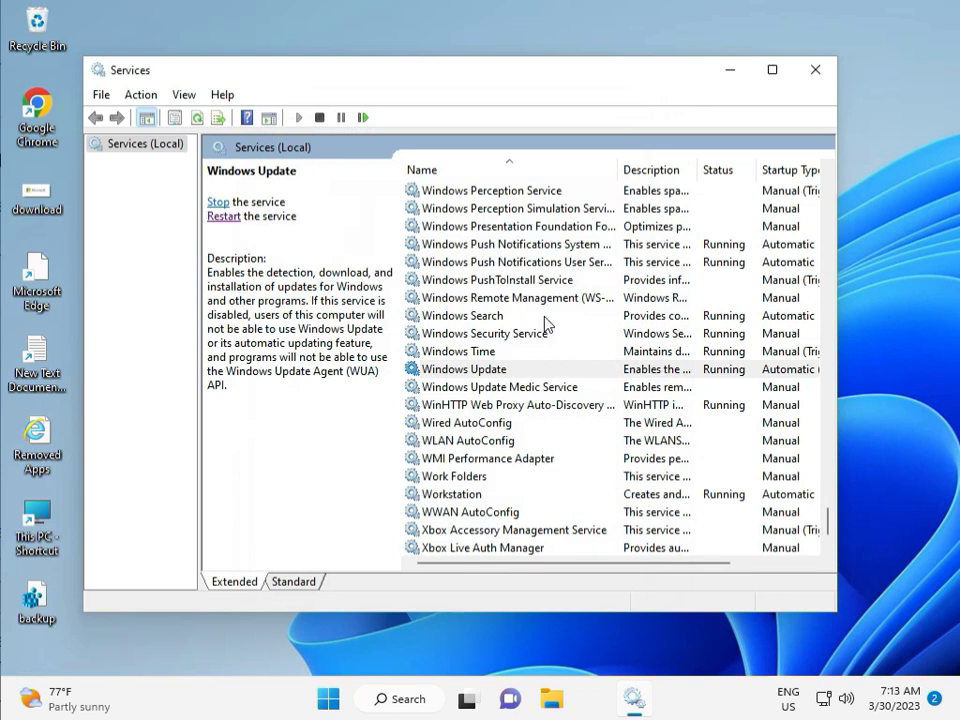
{"action": "left_click", "coordinate": [816, 71]}
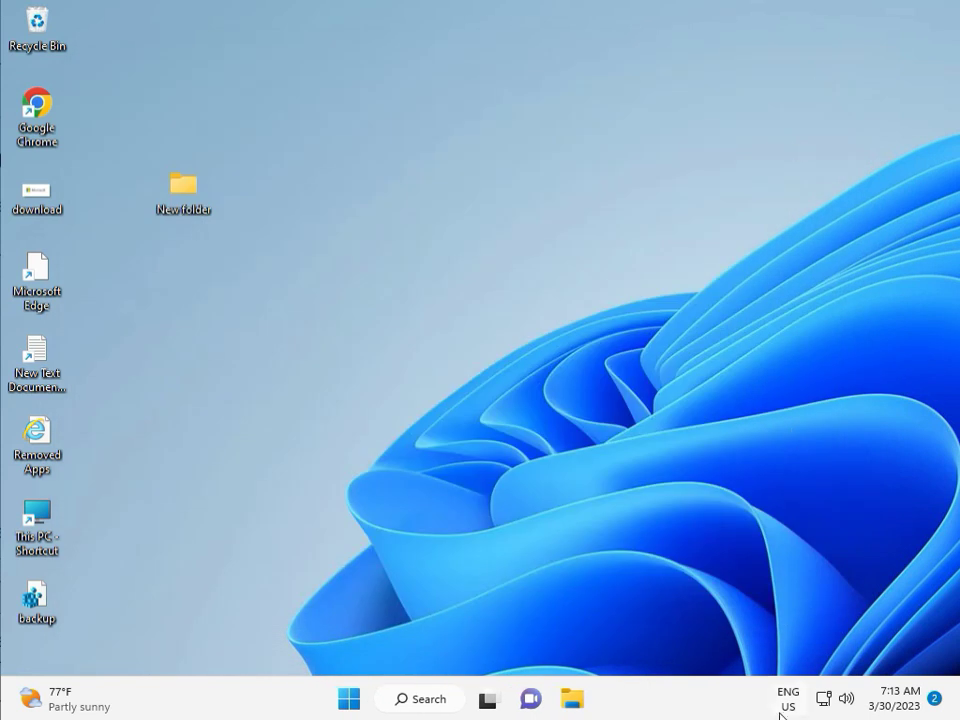
Open Registry Editor by running regedit and allow it to make changes to the device
{"action": "left_click", "coordinate": [535, 507]}
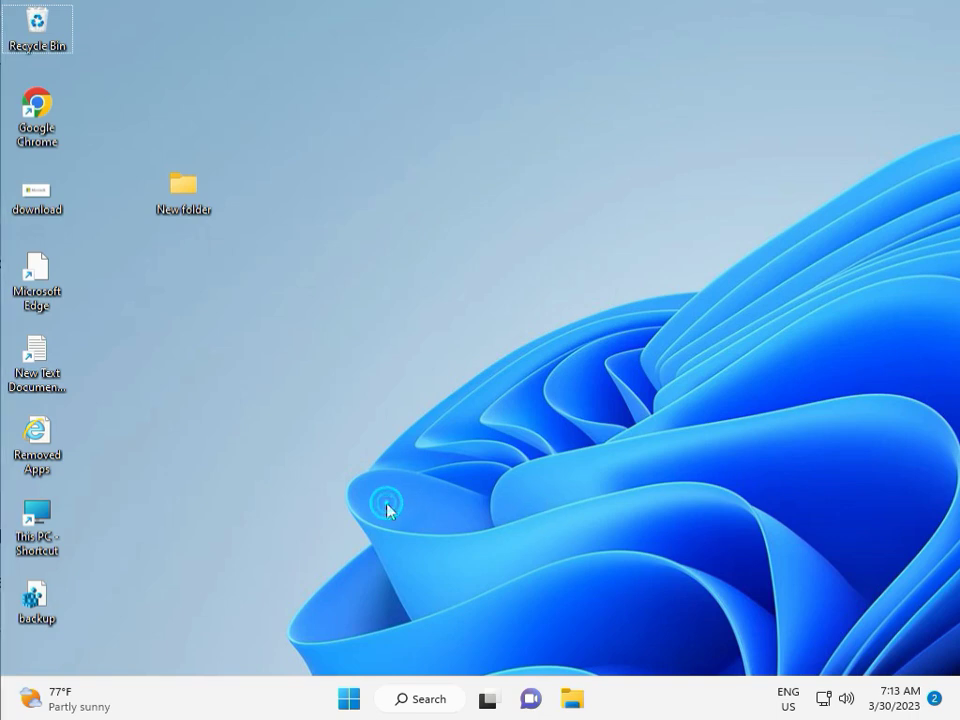
{"action": "key", "text": "super+r"}
{"action": "type", "text": "r"}
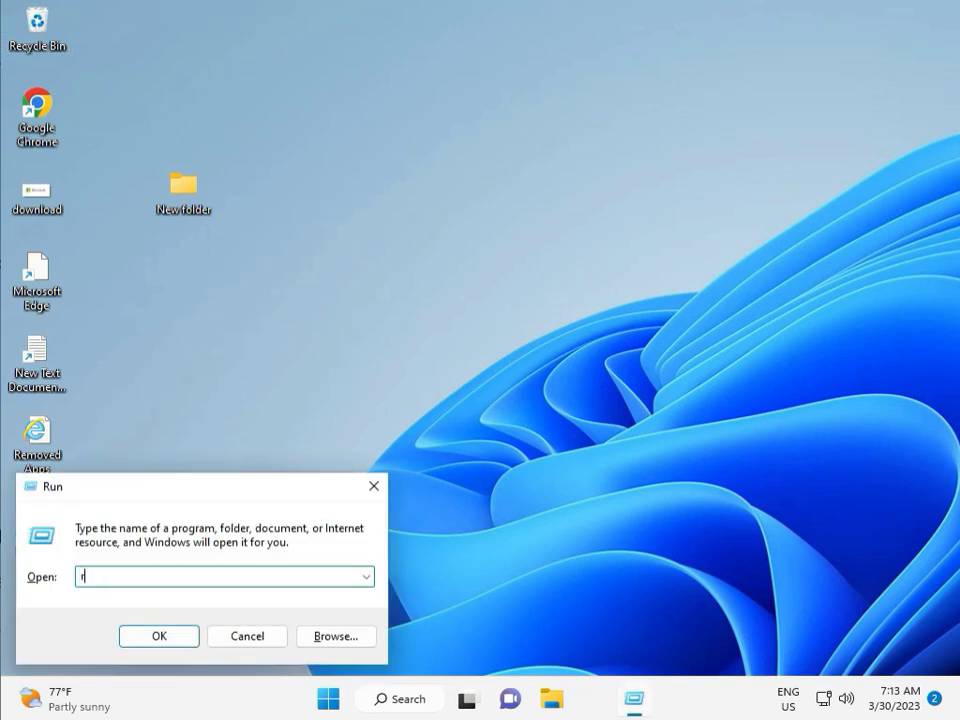
{"action": "type", "text": "egew"}
{"action": "type", "text": "t"}
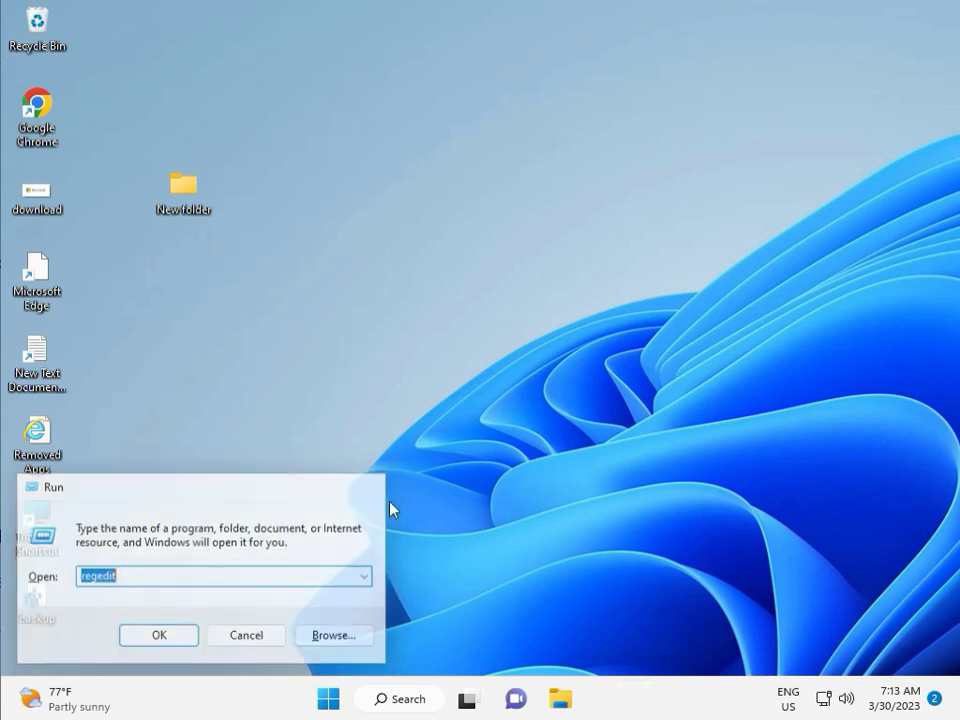
{"action": "key", "text": "Return"}
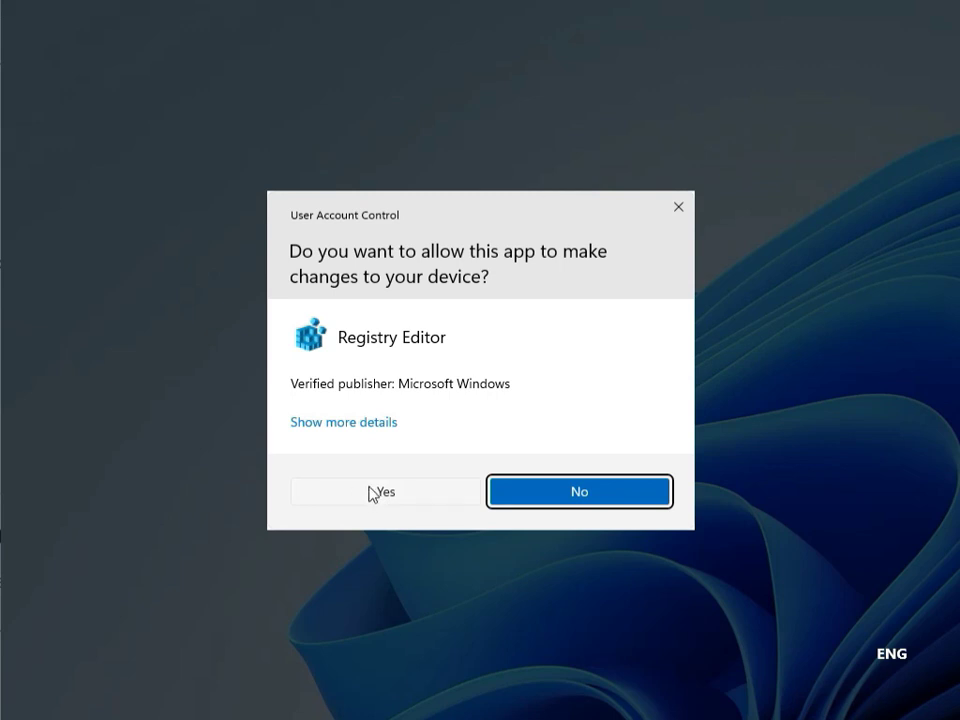
{"action": "left_click", "coordinate": [374, 492]}
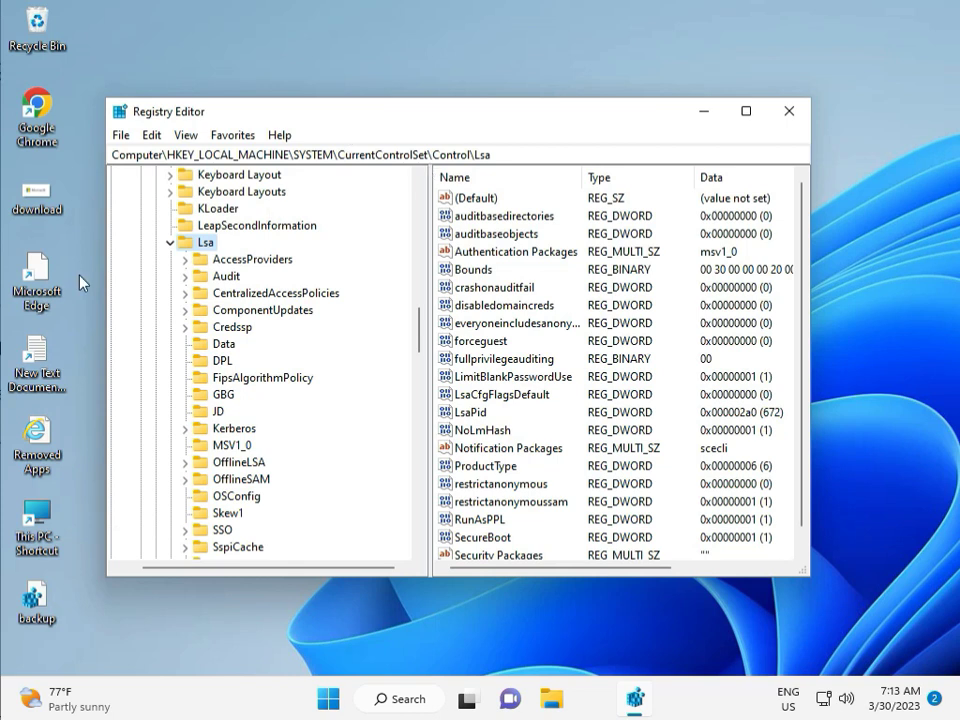
Collapse the expanded SYSTEM branch of the registry tree, leaving only the main subkeys of HKEY_LOCAL_MACHINE listed
{"action": "scroll", "coordinate": [165, 263], "scroll_direction": "up", "scroll_amount": 20}
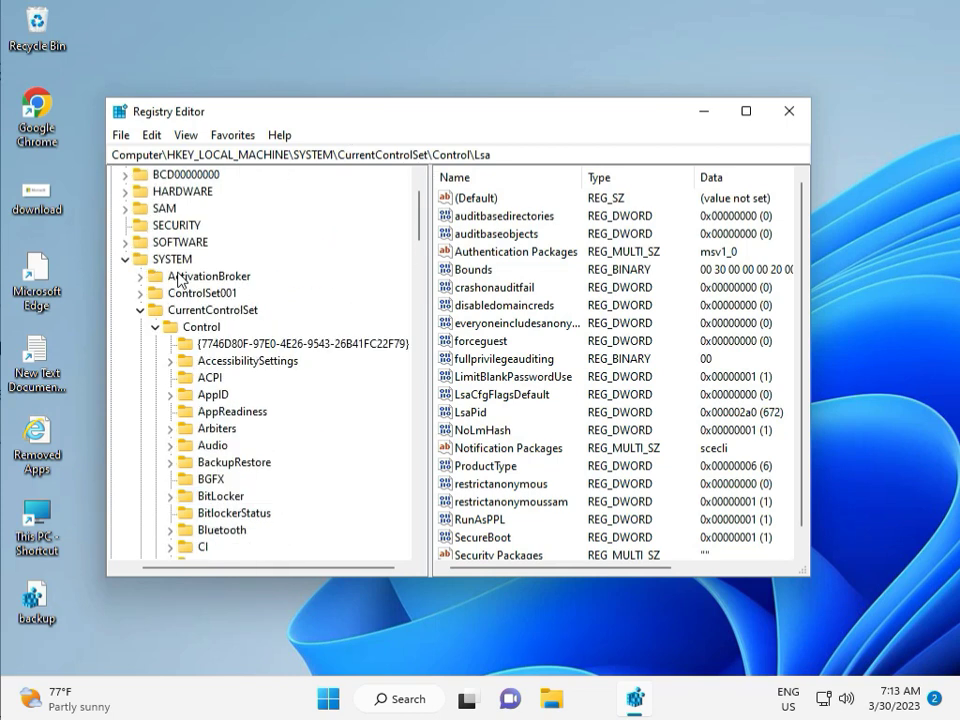
{"action": "left_click", "coordinate": [124, 326]}
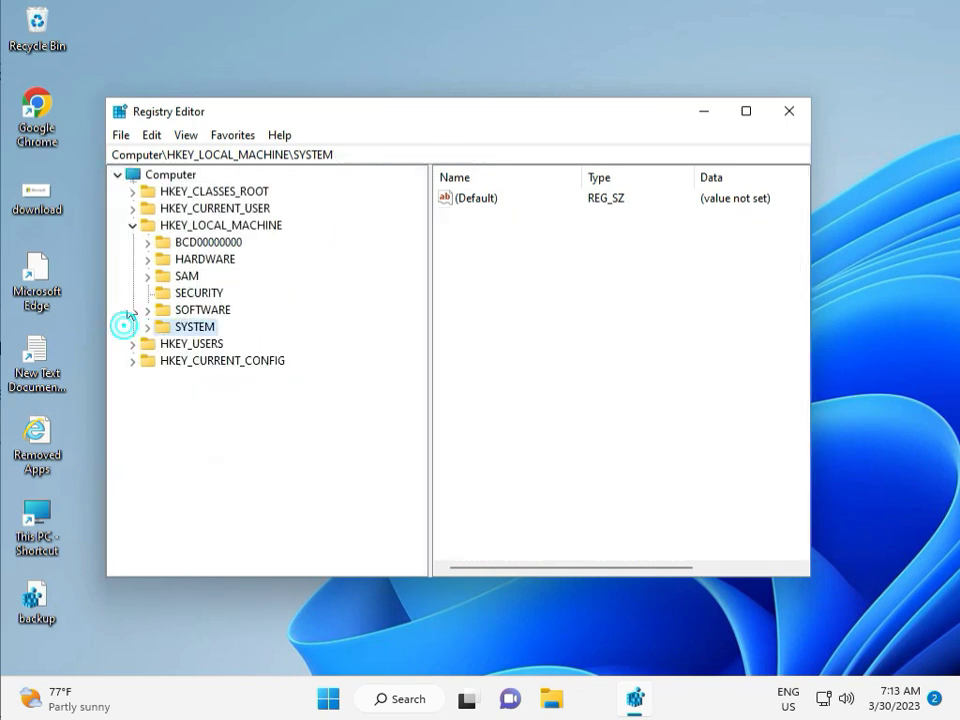
{"action": "left_click", "coordinate": [134, 226]}
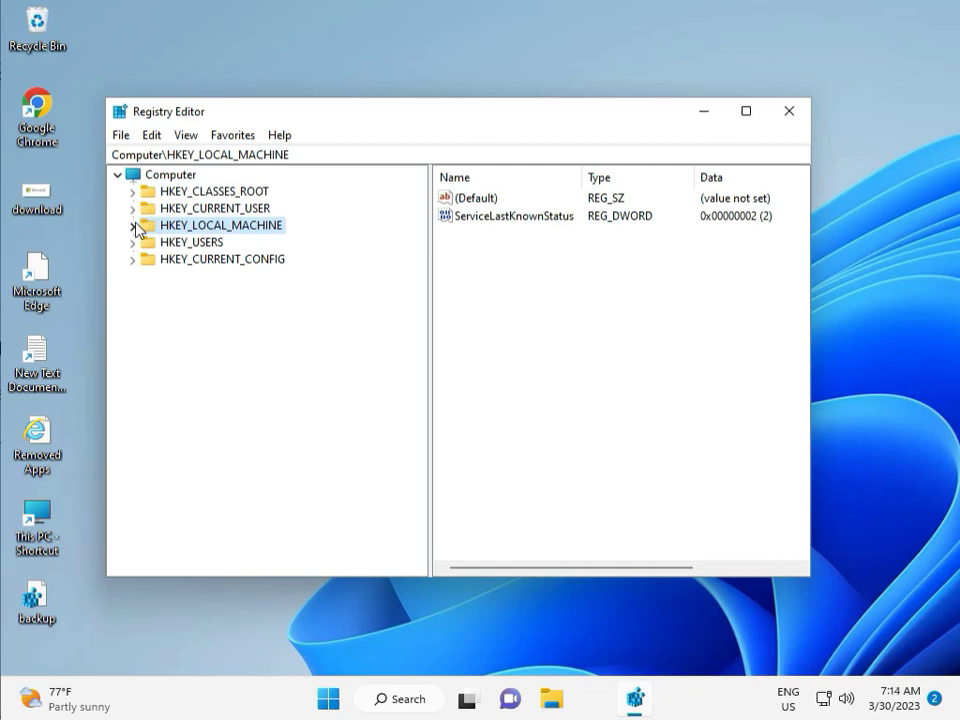
{"action": "left_click", "coordinate": [134, 226]}
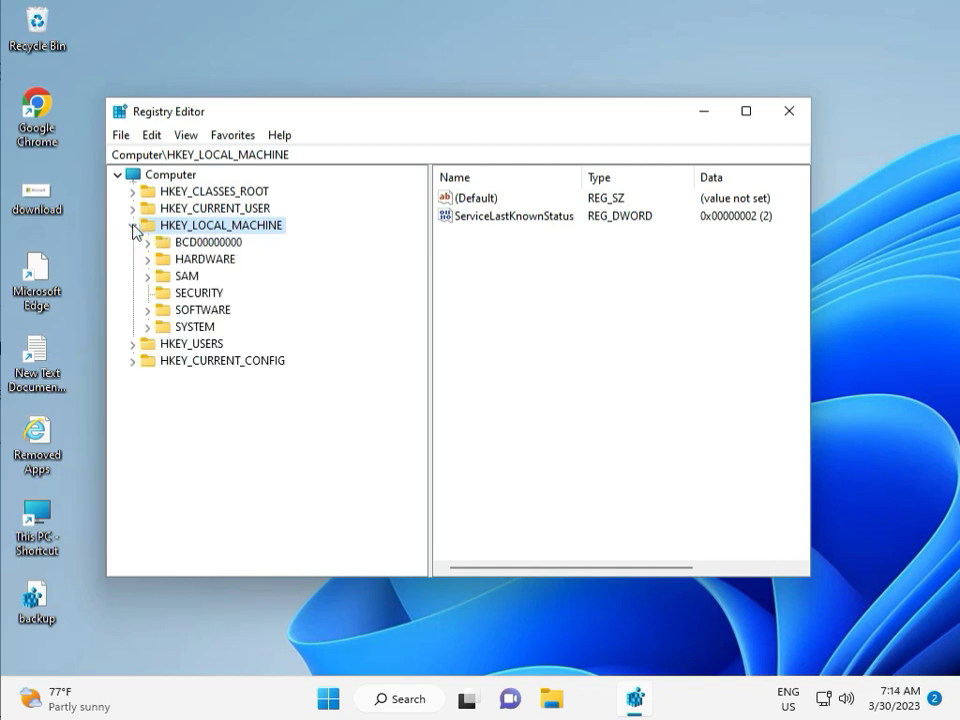
Examine the subkeys of SOFTWARE\Policies\Microsoft\Windows under HKEY_LOCAL_MACHINE and close Registry Editor
{"action": "left_click", "coordinate": [148, 310]}
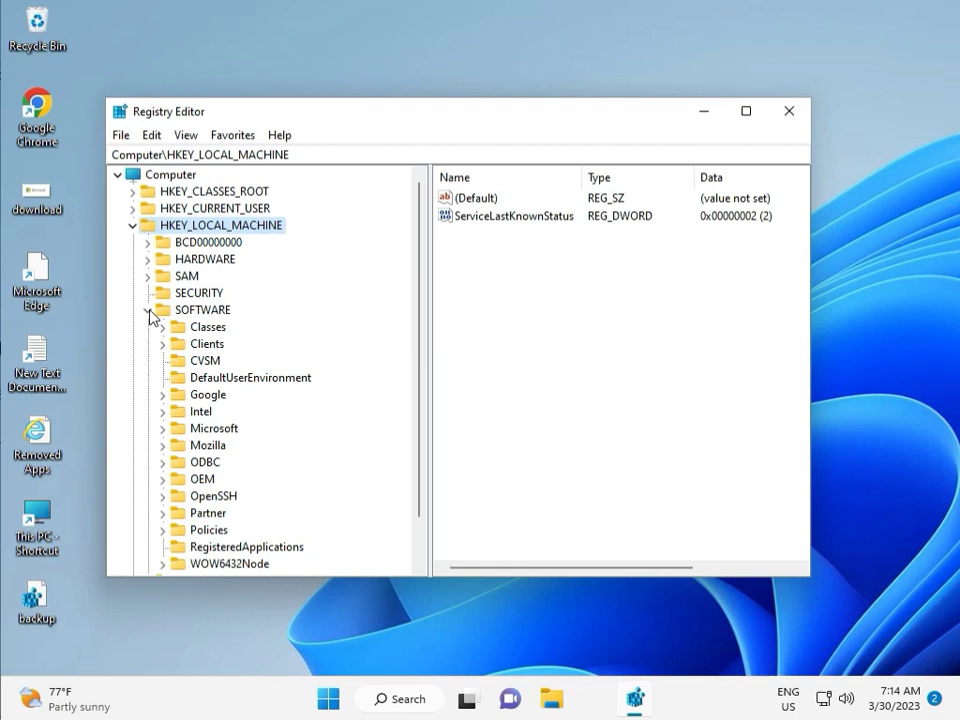
{"action": "scroll", "coordinate": [198, 400], "scroll_direction": "down", "scroll_amount": 1}
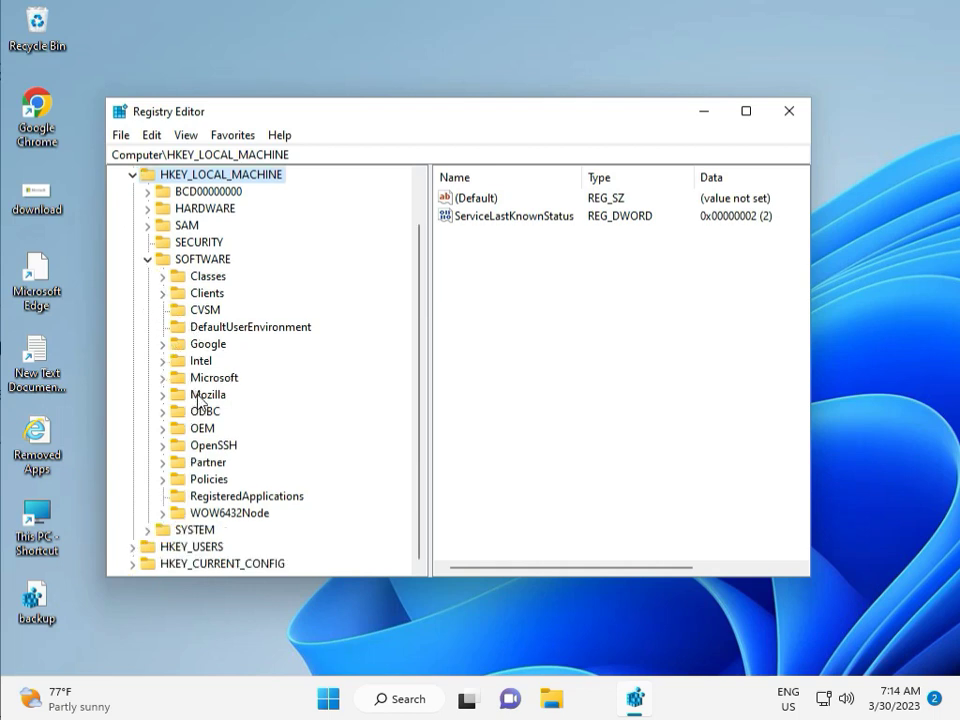
{"action": "left_click", "coordinate": [164, 480]}
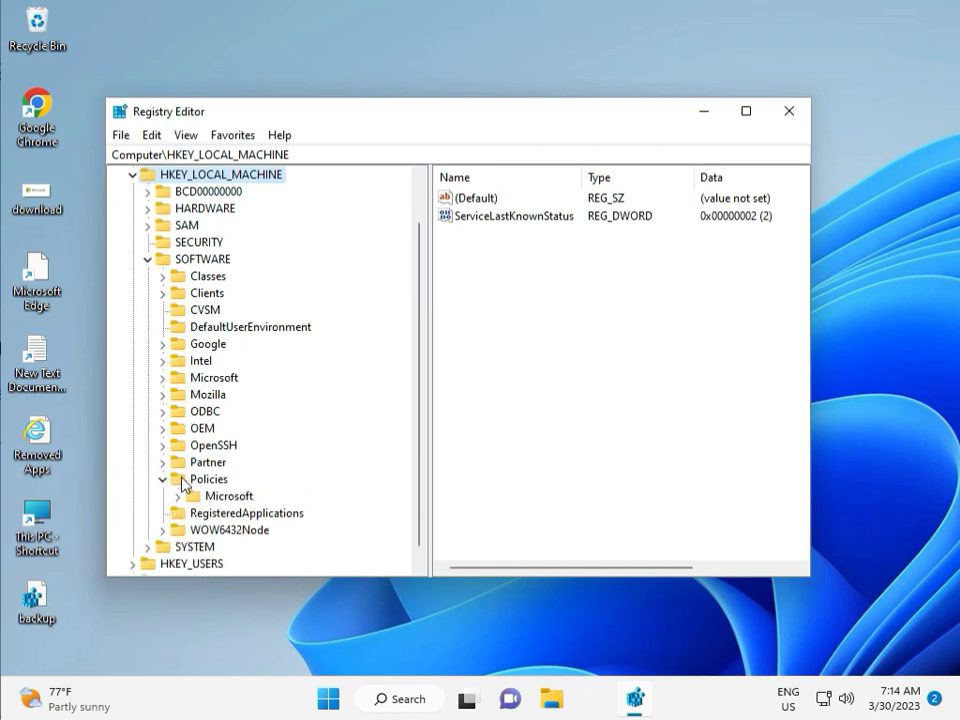
{"action": "left_click", "coordinate": [178, 496]}
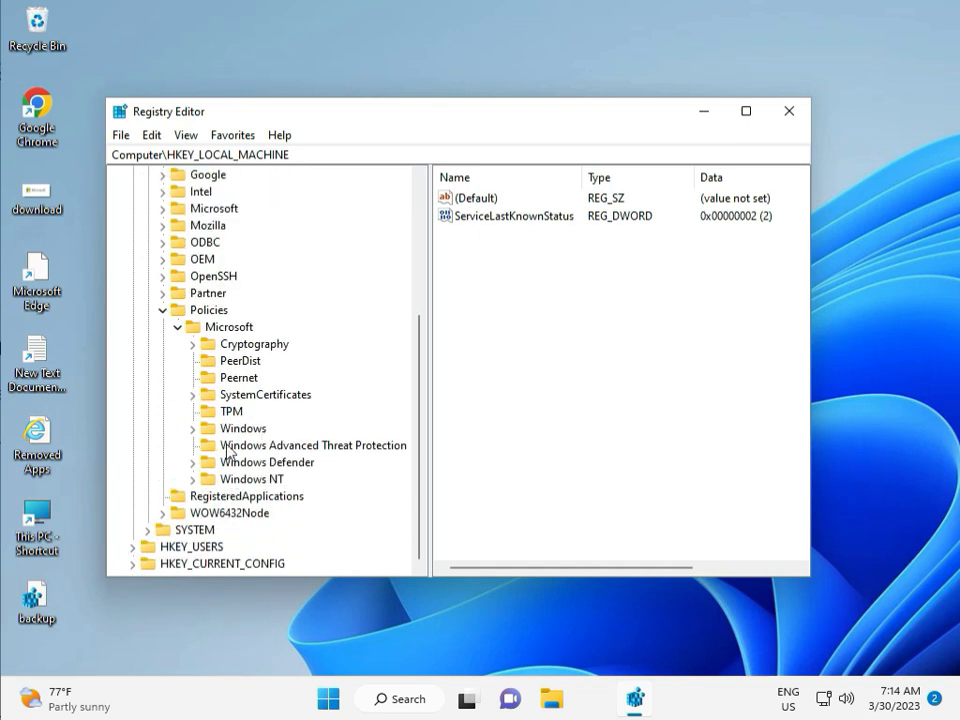
{"action": "left_click", "coordinate": [194, 429]}
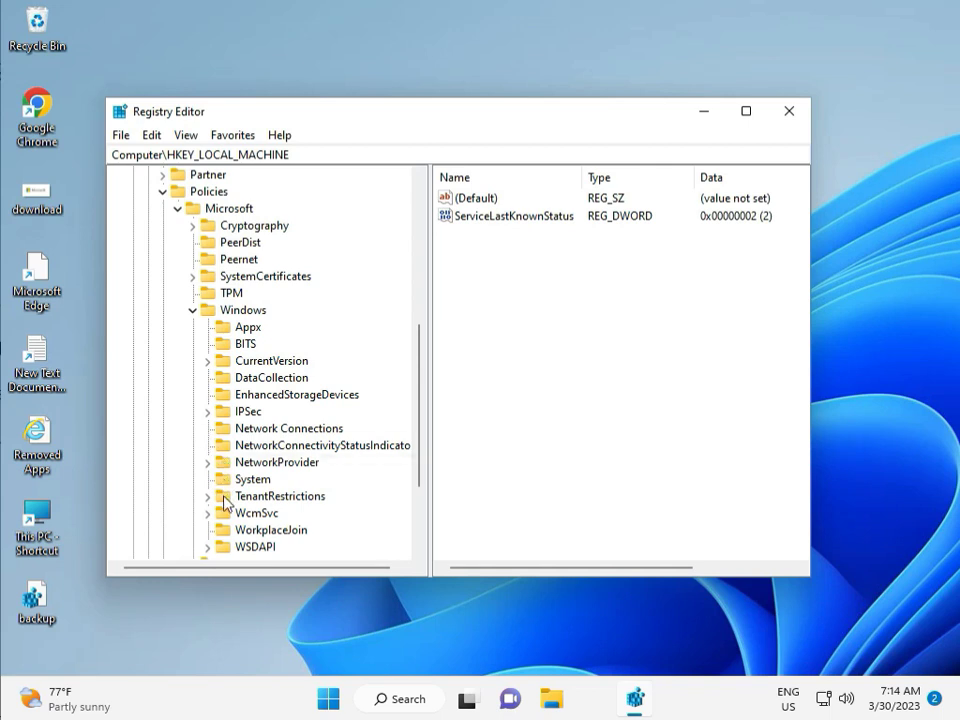
{"action": "scroll", "coordinate": [226, 535], "scroll_direction": "down", "scroll_amount": 1}
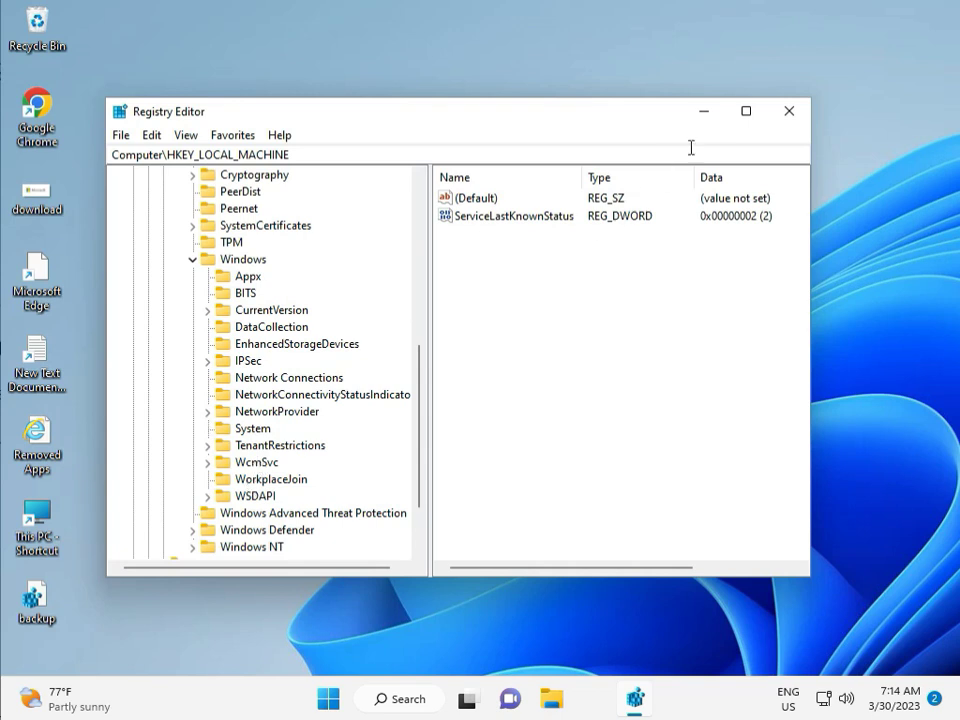
{"action": "left_click", "coordinate": [789, 112]}
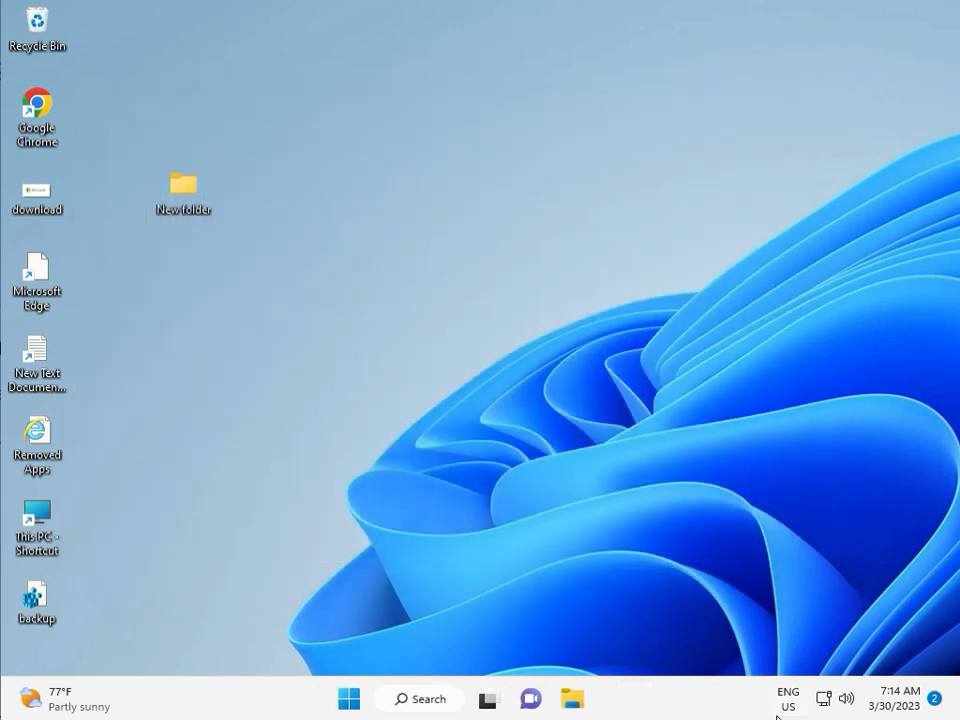
Search for cmd and open Command Prompt as administrator, allowing it to make changes to the device
{"action": "left_click", "coordinate": [295, 443]}
{"action": "key", "text": "super"}
{"action": "type", "text": "cmd"}
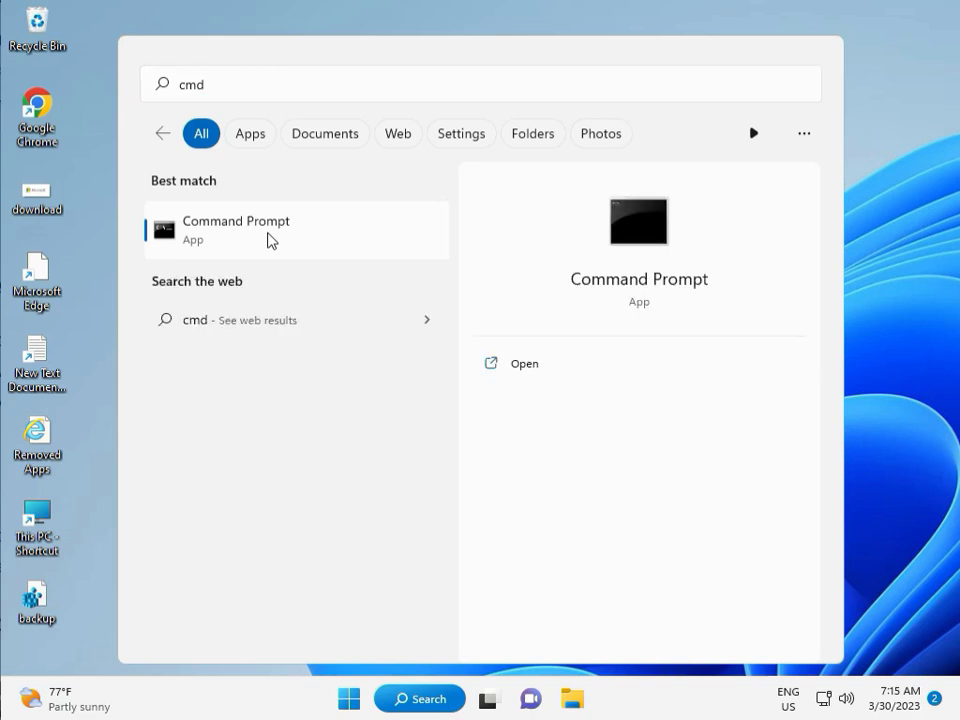
{"action": "left_click", "coordinate": [514, 395]}
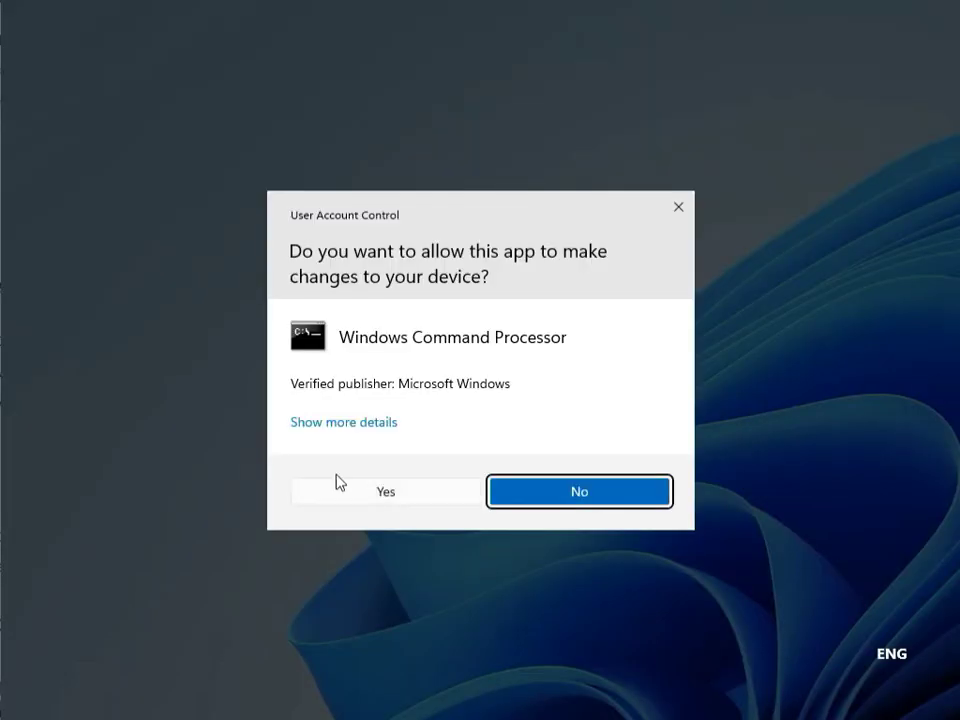
{"action": "left_click", "coordinate": [352, 489]}
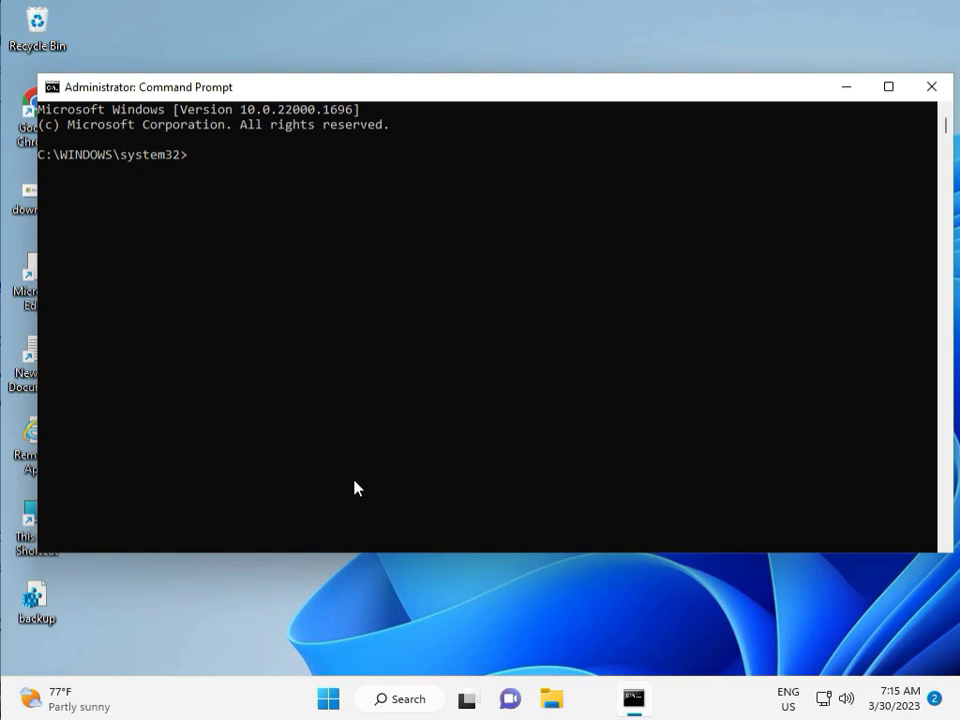
Run chkdsk /f /r, answer y to schedule the disk check for the next restart, and close Command Prompt
{"action": "type", "text": "chkdsk /f /r"}
{"action": "key", "text": "Return"}
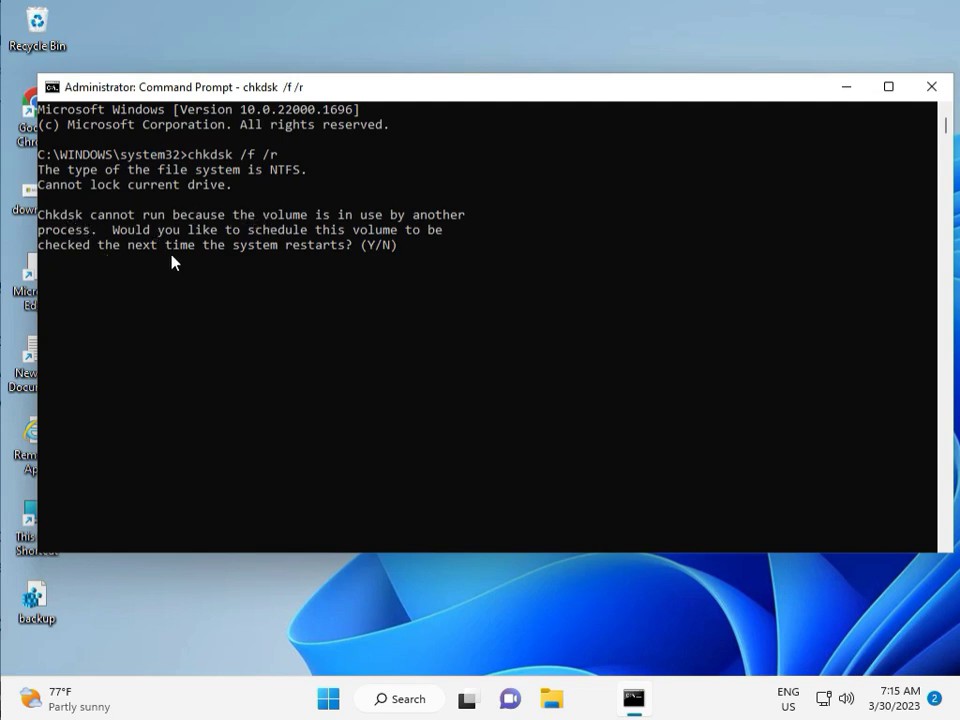
{"action": "type", "text": "y"}
{"action": "key", "text": "Return"}
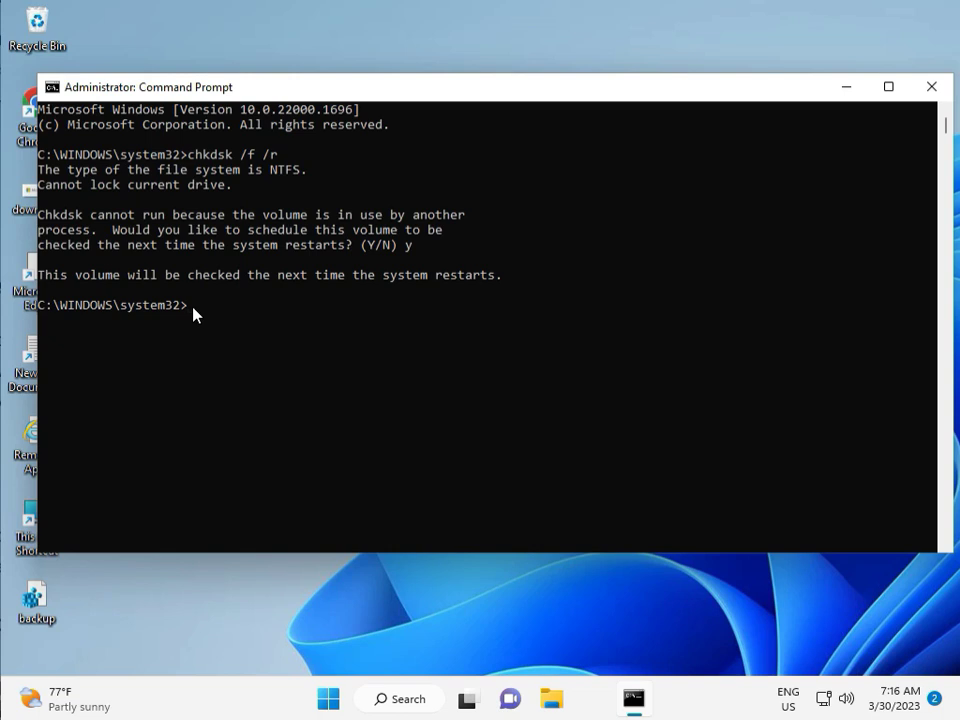
{"action": "left_click", "coordinate": [931, 88]}
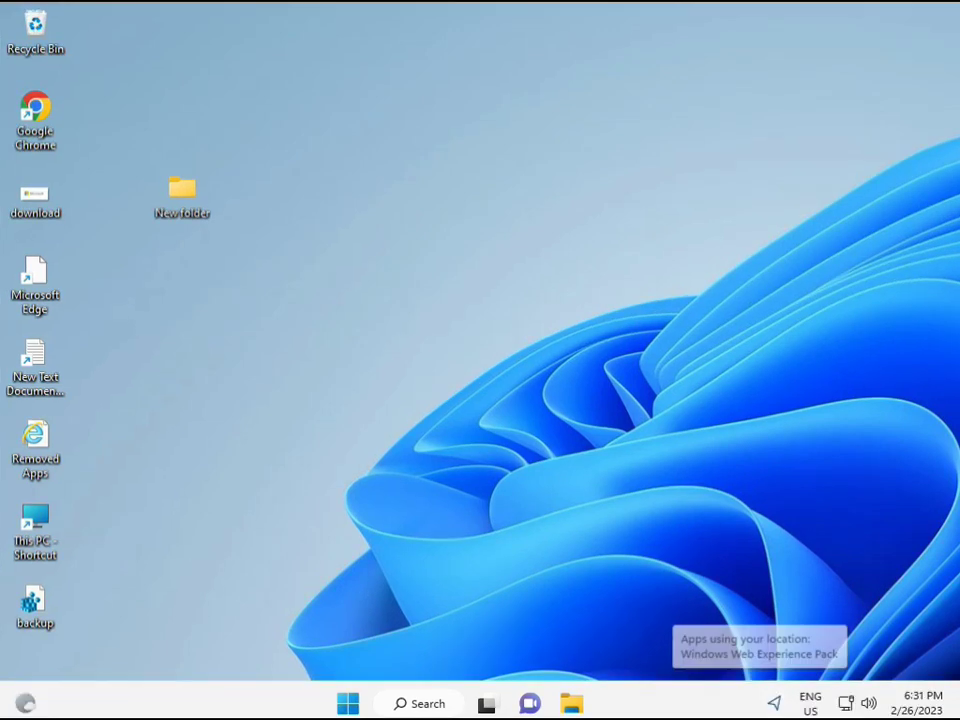
Find Command Prompt by searching for cmd and run it with administrator rights, approving the User Account Control request
{"action": "left_click", "coordinate": [347, 704]}
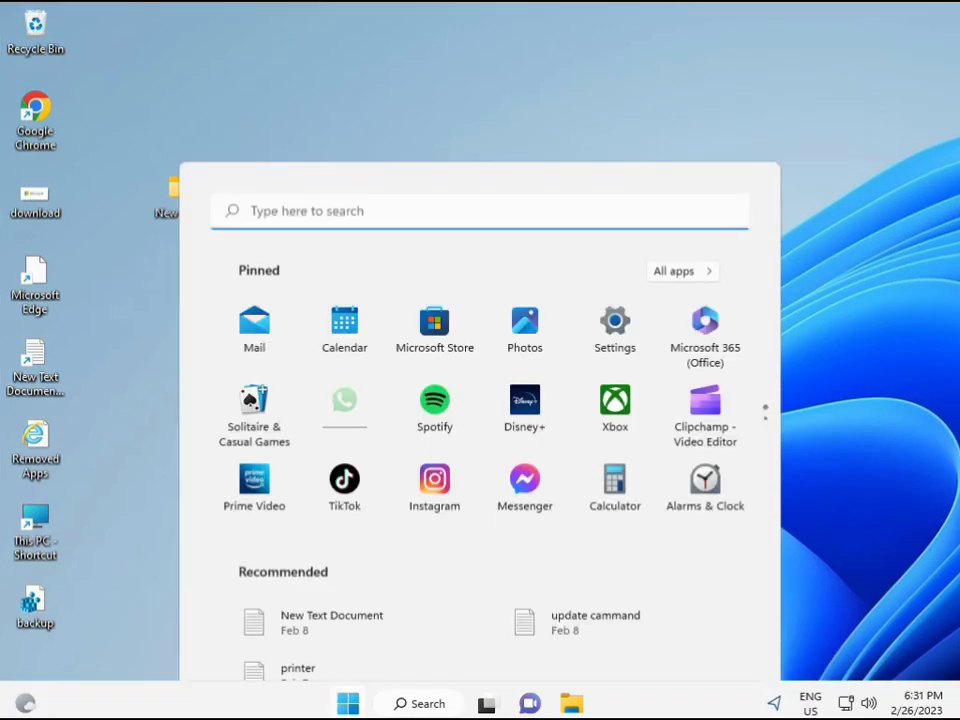
{"action": "left_click", "coordinate": [390, 709]}
{"action": "type", "text": "cmd"}
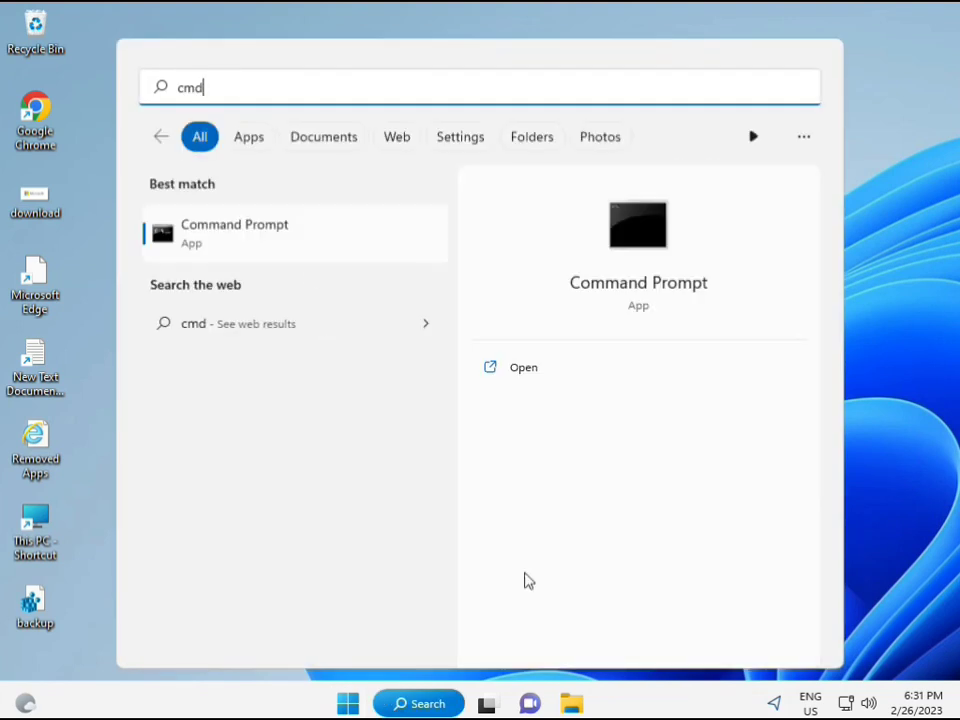
{"action": "left_click", "coordinate": [212, 235]}
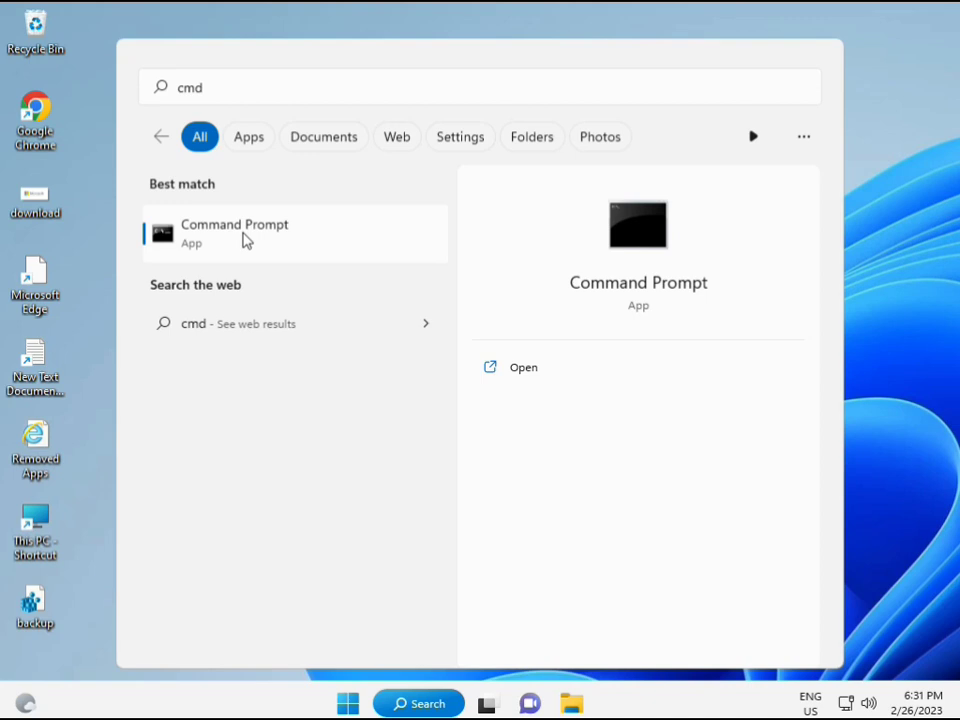
{"action": "right_click", "coordinate": [246, 240]}
{"action": "key", "text": "Escape"}
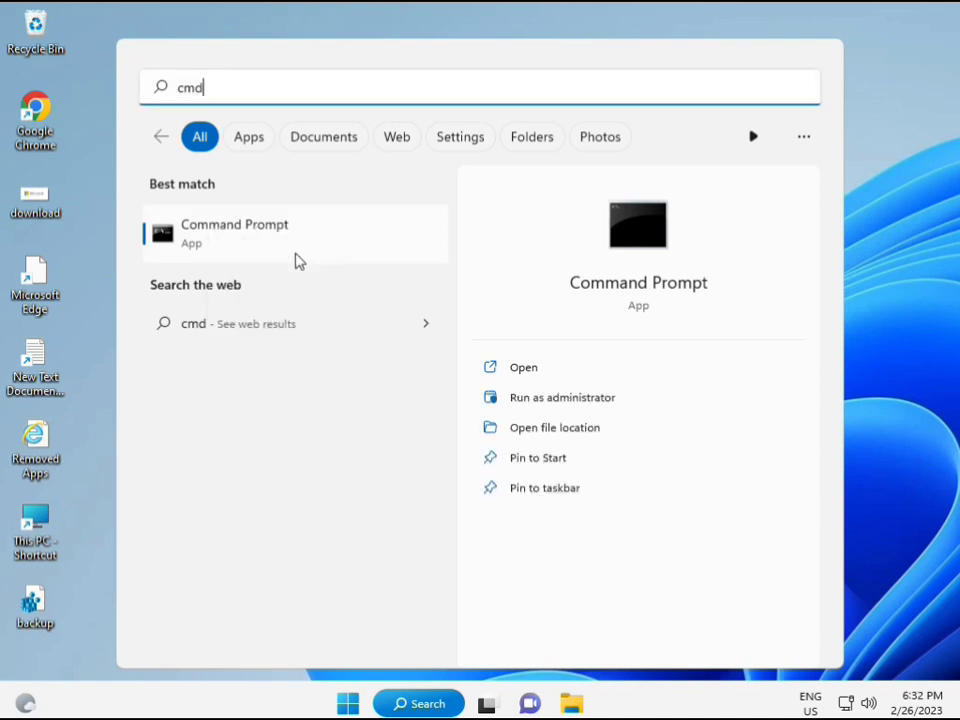
{"action": "left_click", "coordinate": [562, 397]}
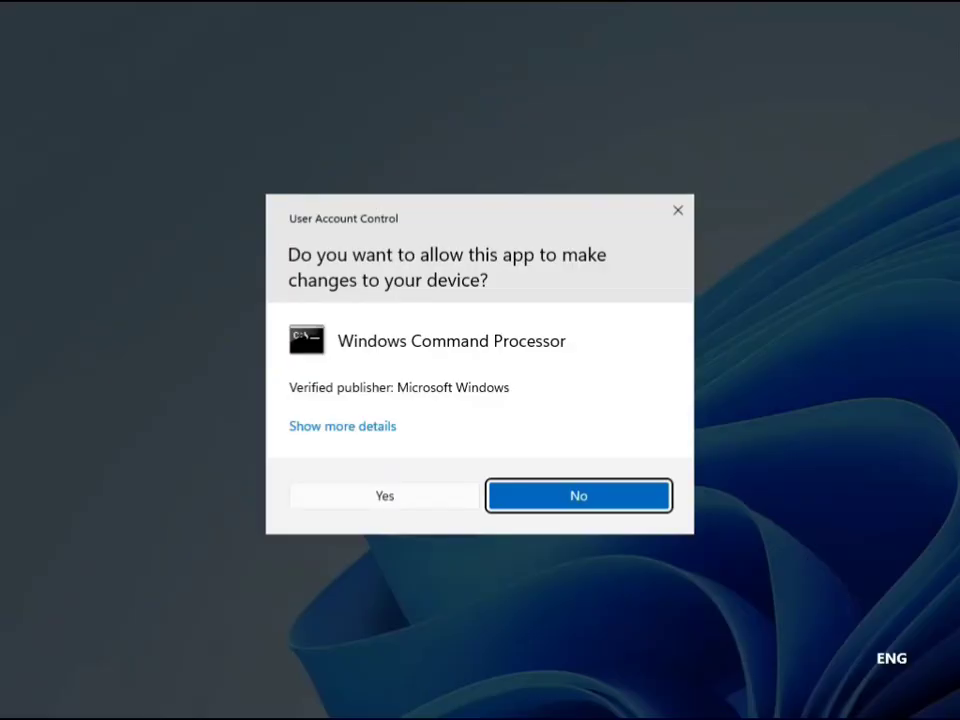
{"action": "left_click", "coordinate": [390, 495]}
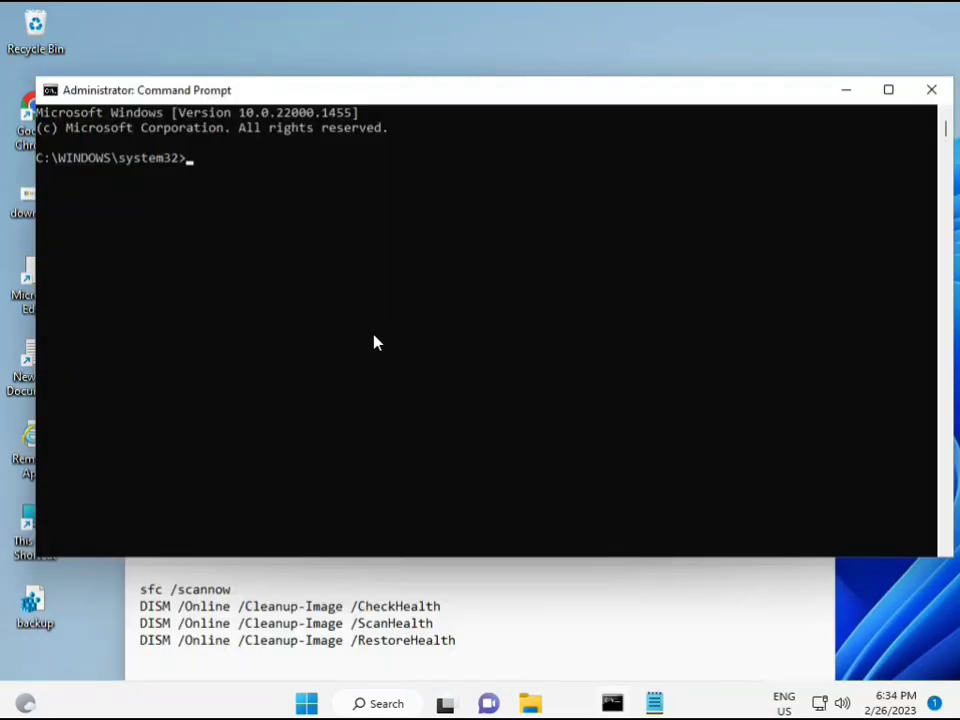
{"action": "left_click", "coordinate": [191, 159]}
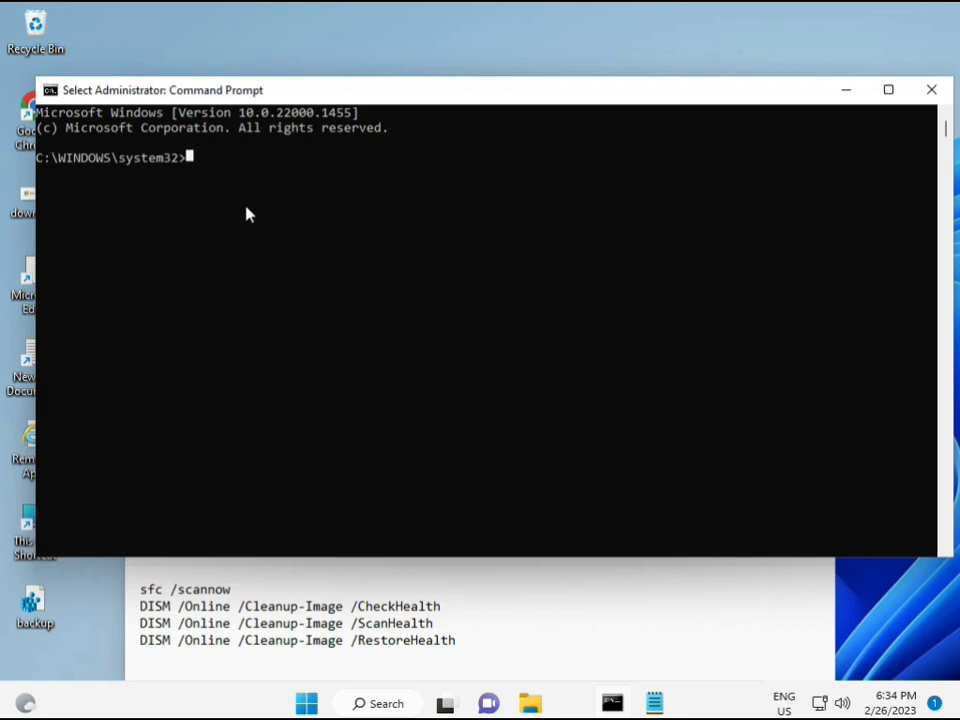
{"action": "type", "text": "sca"}
{"action": "key", "text": "BackSpace"}
{"action": "key", "text": "BackSpace"}
{"action": "key", "text": "BackSpace"}
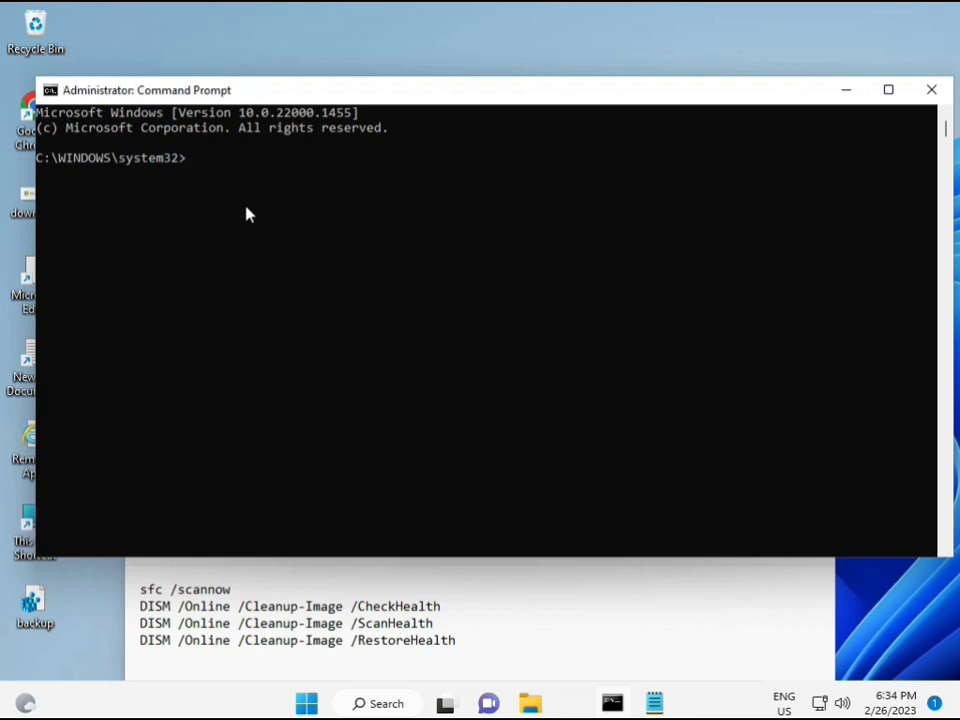
Run sfc /scannow in the administrator Command Prompt to check the system files
{"action": "type", "text": "sfc /scannow"}
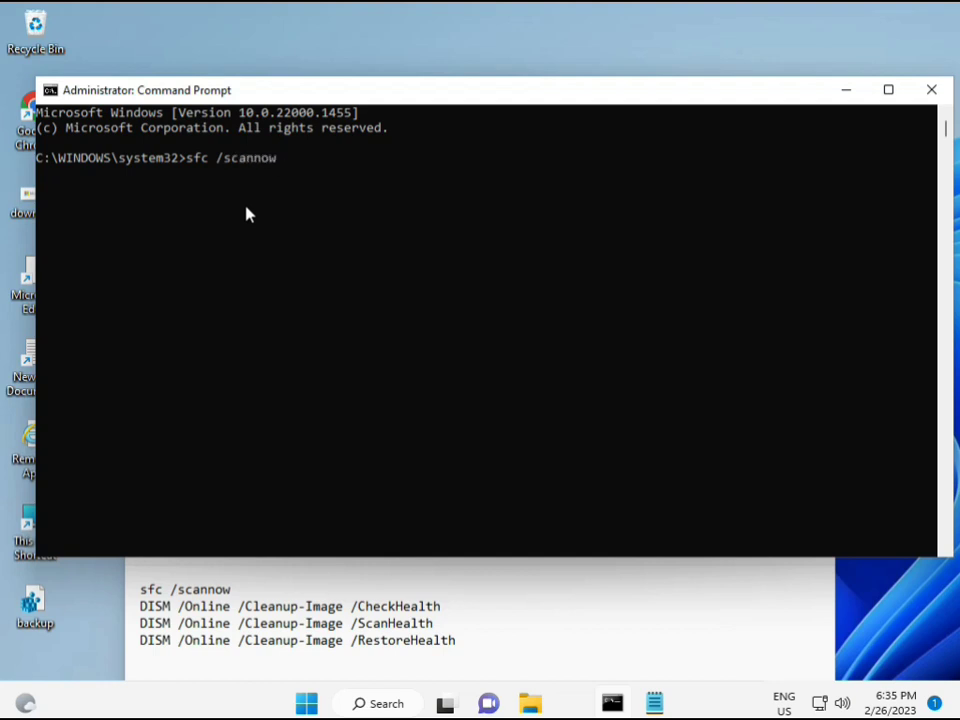
{"action": "key", "text": "Return"}
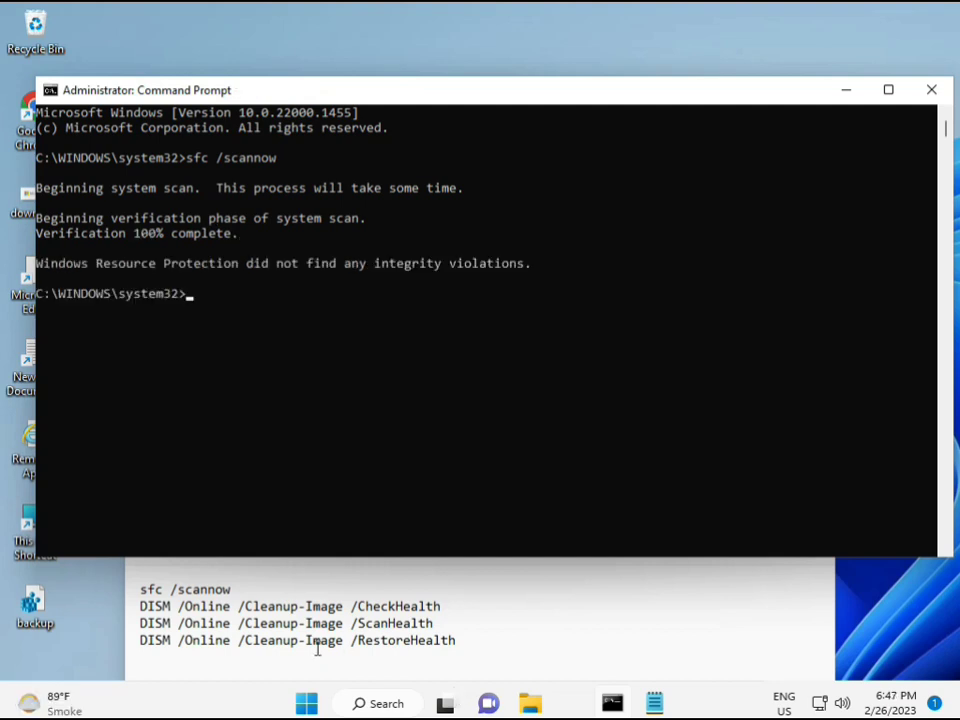
Copy DISM /Online /Cleanup-Image /CheckHealth from the Notepad document and run it in Command Prompt
{"action": "left_click", "coordinate": [146, 606]}
{"action": "left_click_drag", "start_coordinate": [146, 606], "coordinate": [450, 606]}
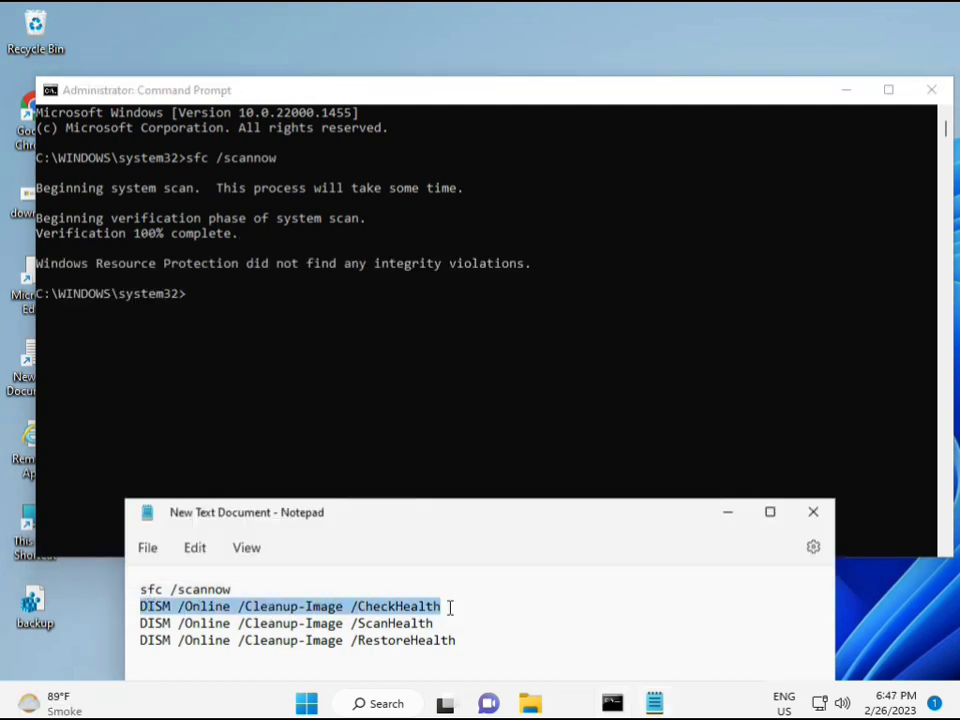
{"action": "right_click", "coordinate": [253, 606]}
{"action": "left_click", "coordinate": [302, 314]}
{"action": "left_click", "coordinate": [194, 303]}
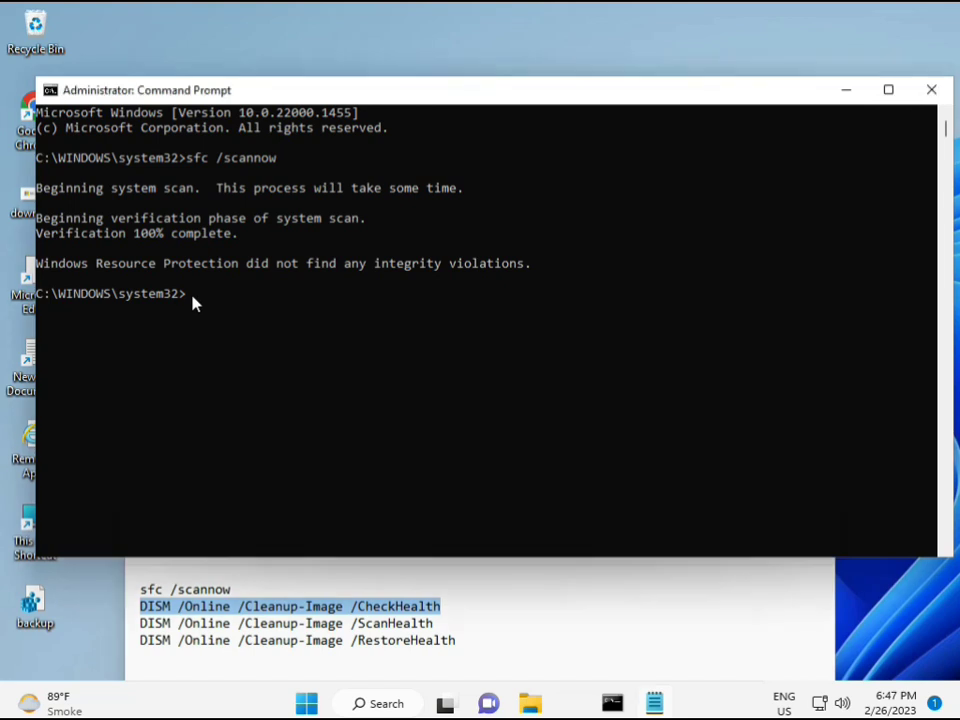
{"action": "right_click", "coordinate": [77, 93]}
{"action": "mouse_move", "coordinate": [161, 233]}
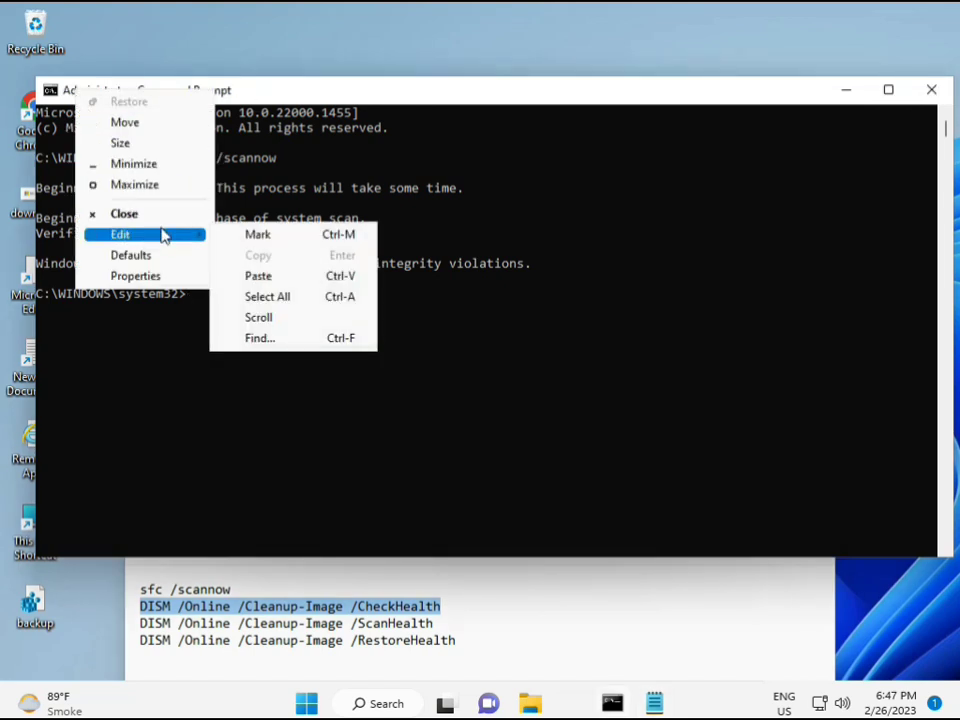
{"action": "left_click", "coordinate": [258, 276]}
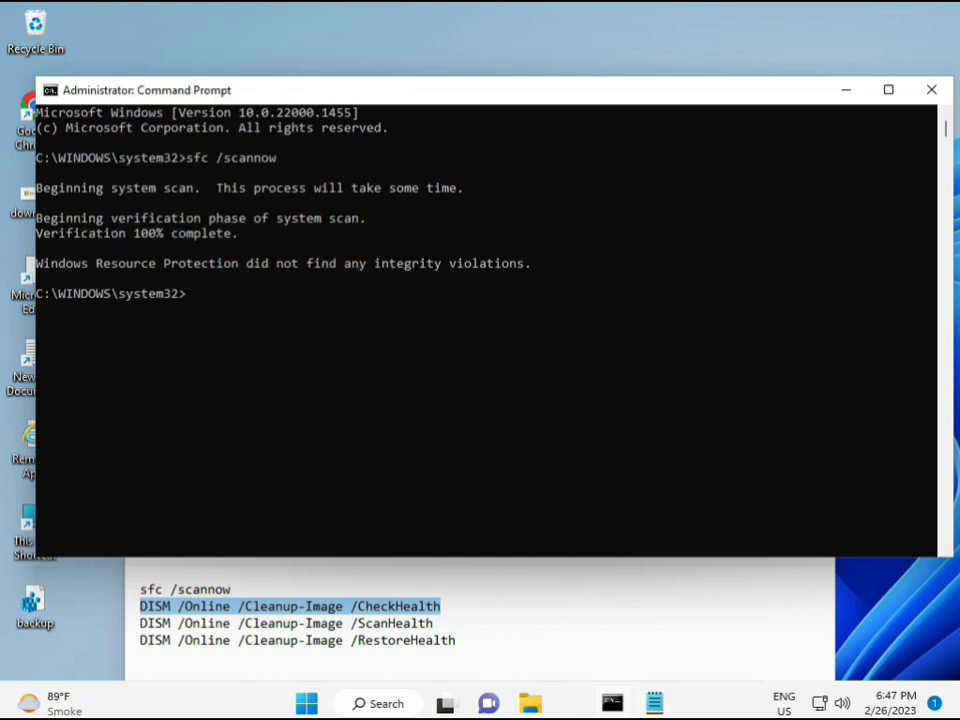
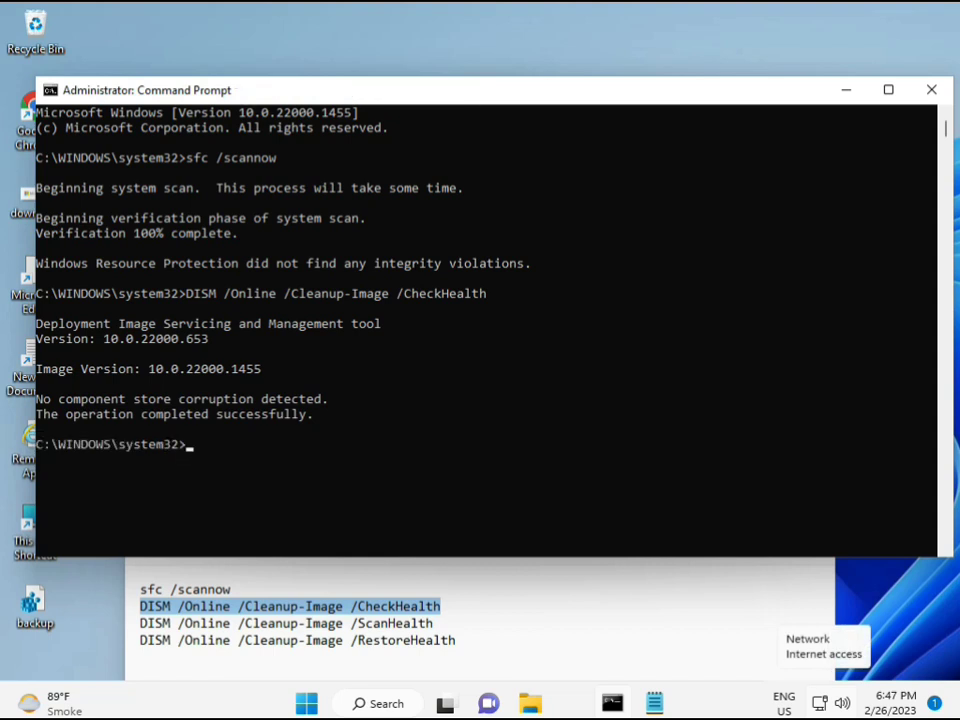
Run DISM /Online /Cleanup-Image /ScanHealth in Command Prompt, copying the command from the Notepad document
{"action": "left_click_drag", "start_coordinate": [141, 623], "coordinate": [455, 623]}
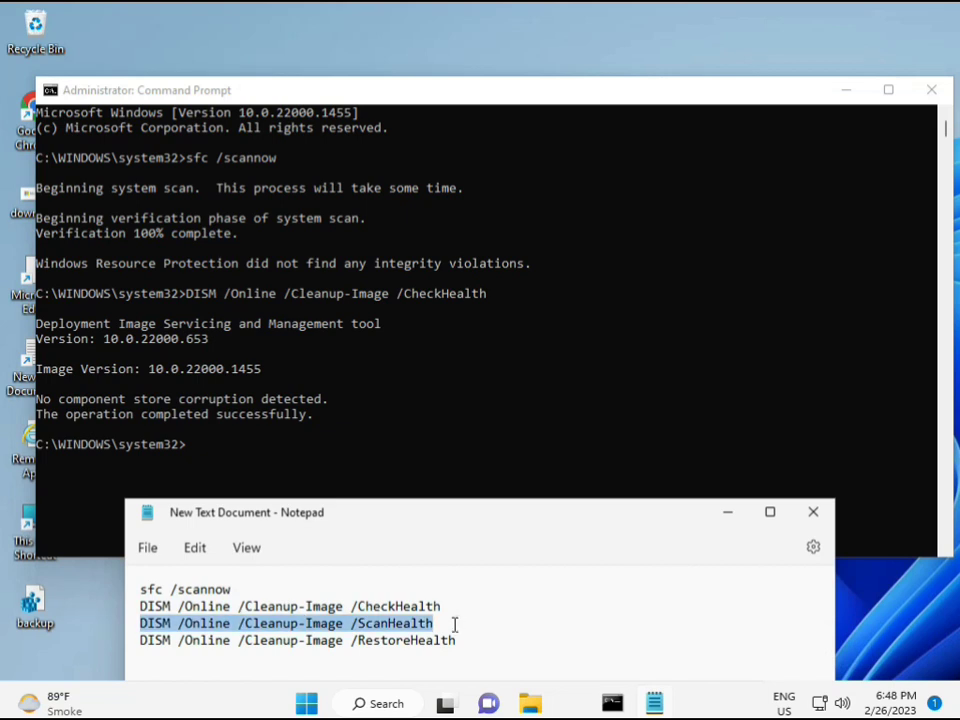
{"action": "right_click", "coordinate": [424, 634]}
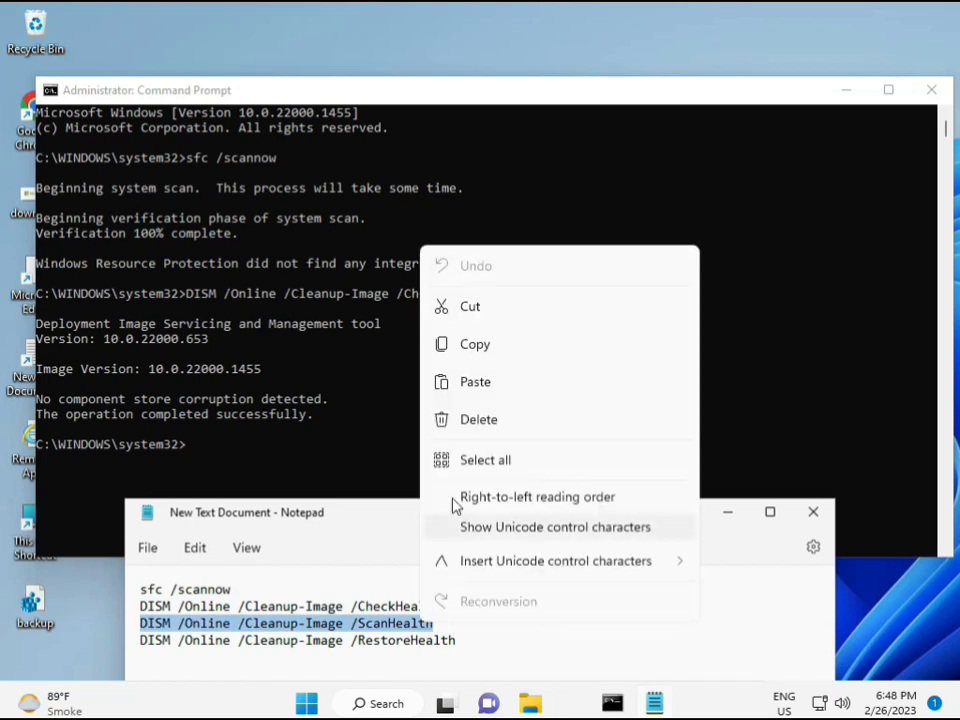
{"action": "left_click", "coordinate": [466, 356]}
{"action": "left_click", "coordinate": [197, 456]}
{"action": "left_click", "coordinate": [191, 450]}
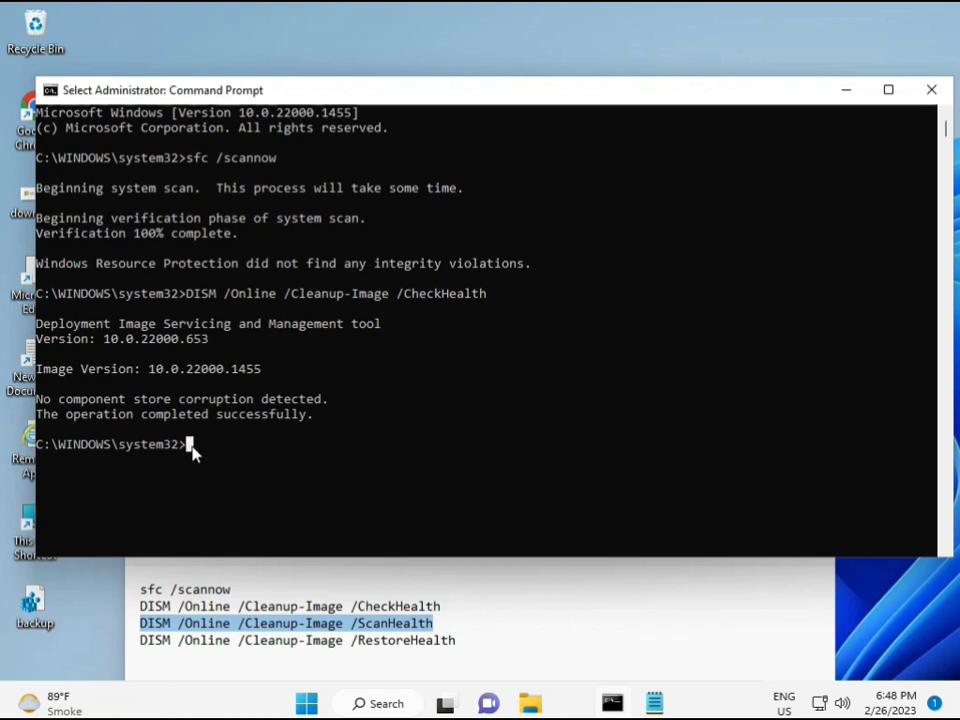
{"action": "right_click", "coordinate": [195, 453]}
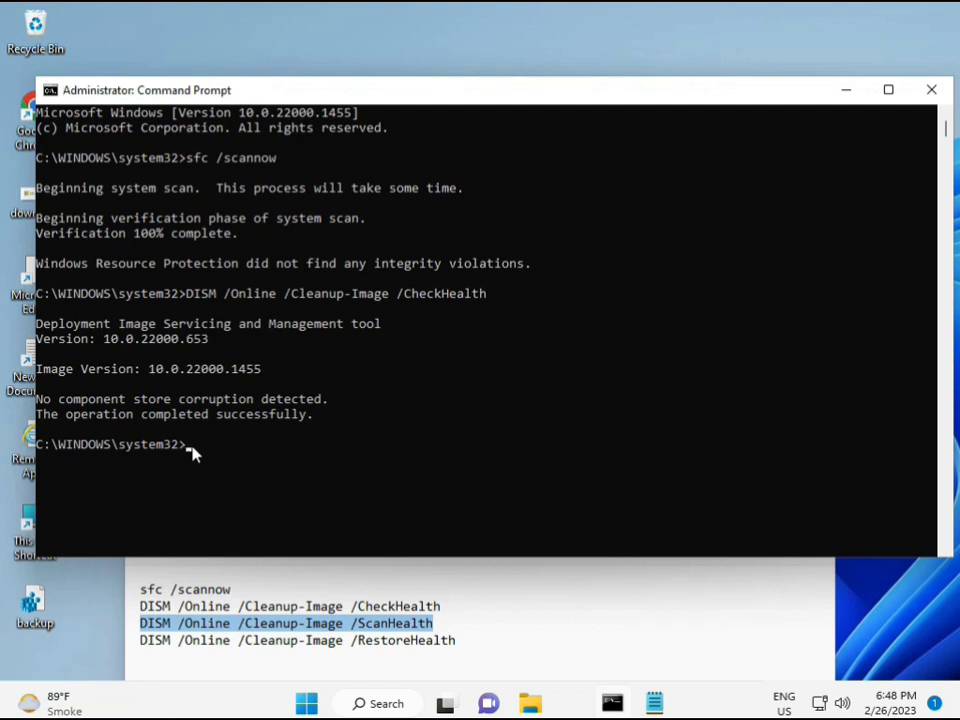
{"action": "right_click", "coordinate": [195, 453]}
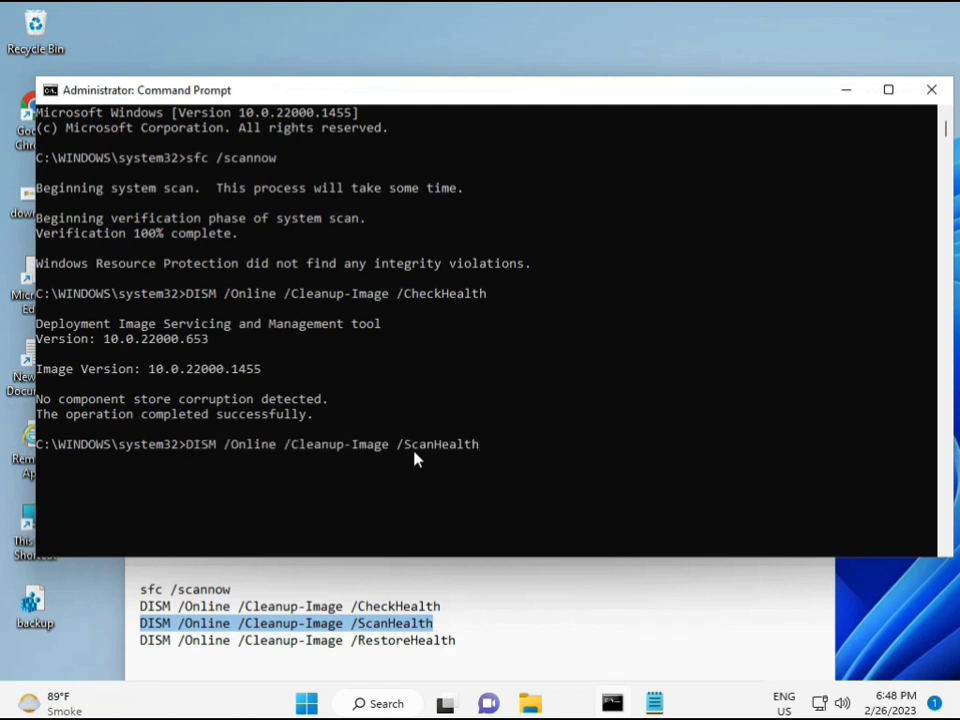
{"action": "key", "text": "Return"}
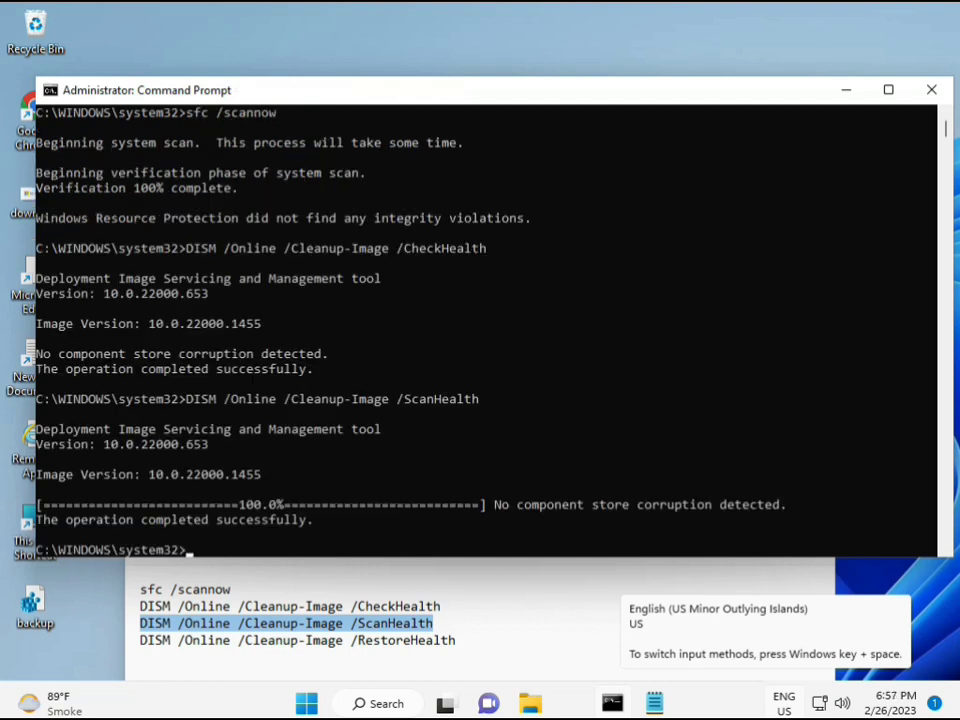
Copy the DISM /Online /Cleanup-Image /RestoreHealth line from the Notepad document and paste it at the Command Prompt
{"action": "left_click_drag", "start_coordinate": [210, 520], "coordinate": [314, 521]}
{"action": "triple_click", "coordinate": [228, 642]}
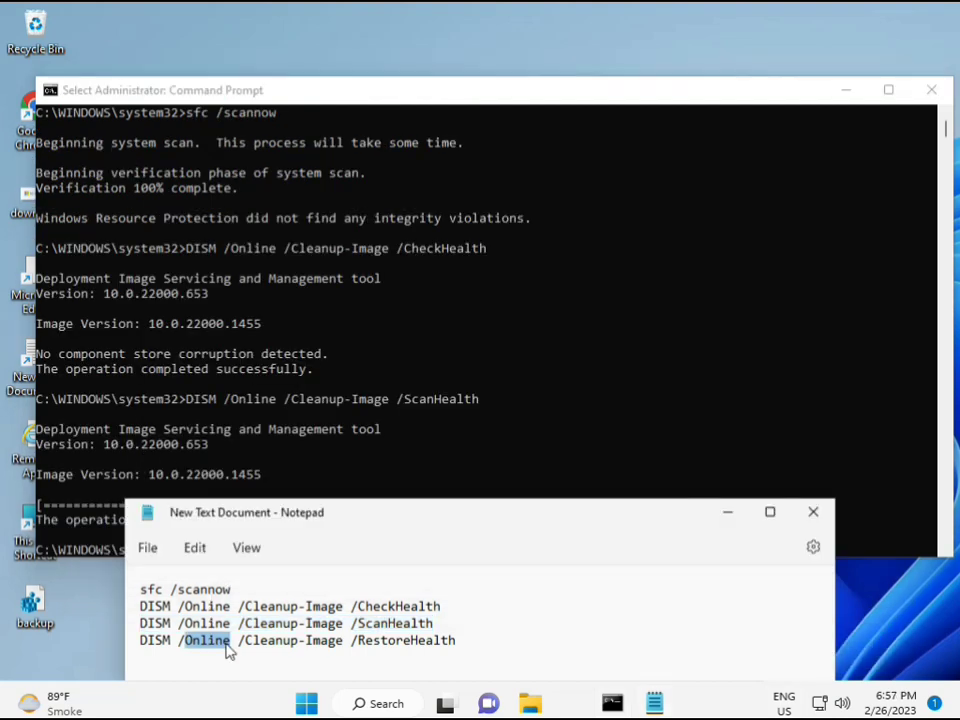
{"action": "right_click", "coordinate": [230, 648]}
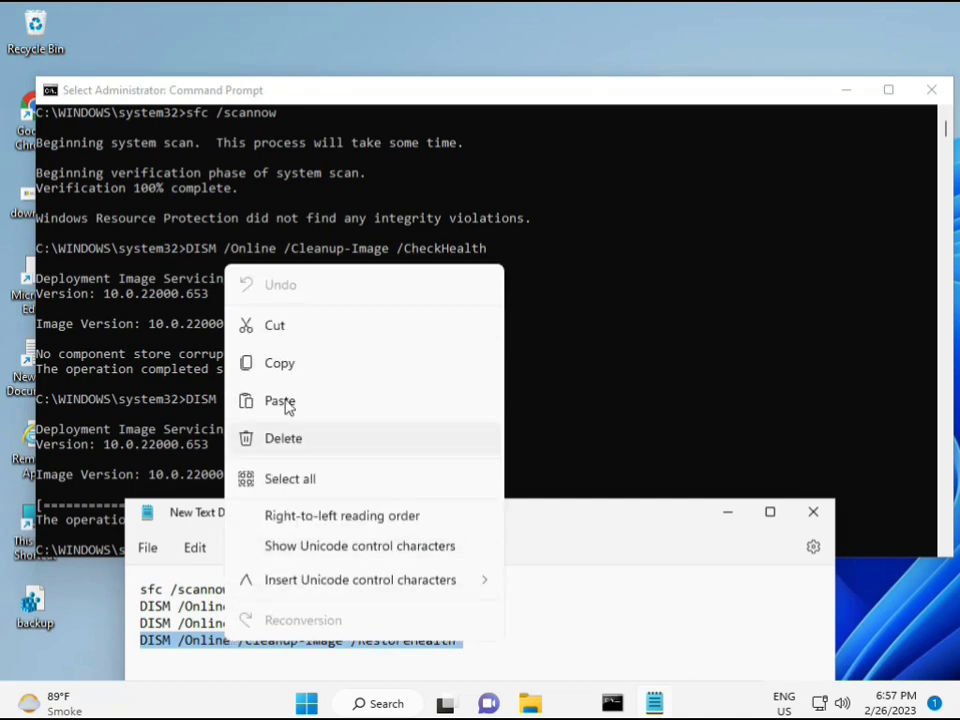
{"action": "left_click", "coordinate": [318, 372]}
{"action": "left_click", "coordinate": [268, 489]}
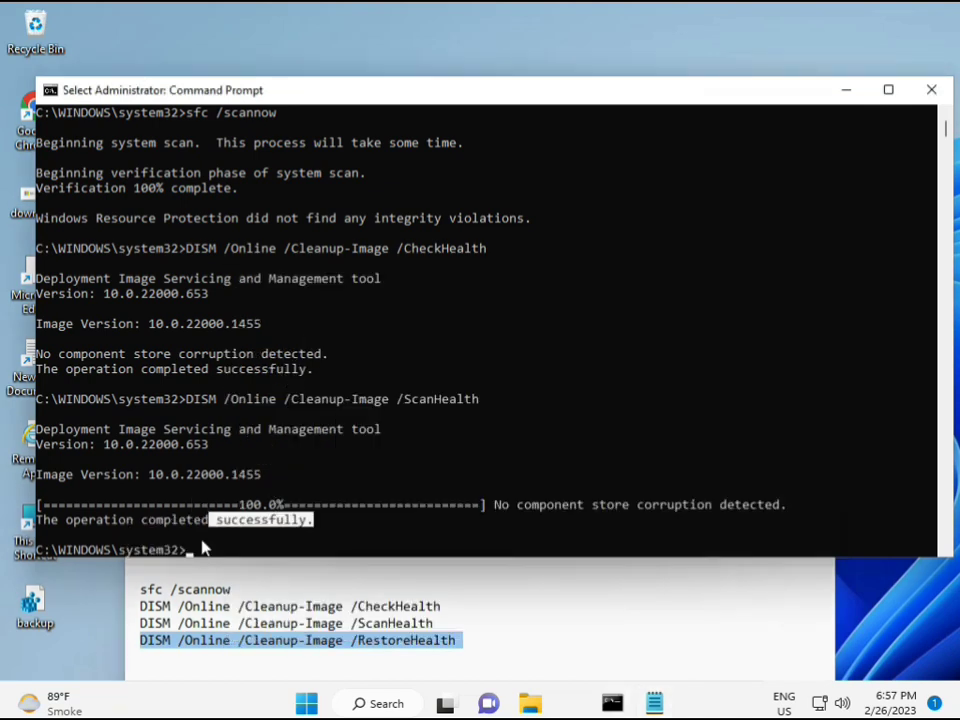
{"action": "right_click", "coordinate": [190, 553]}
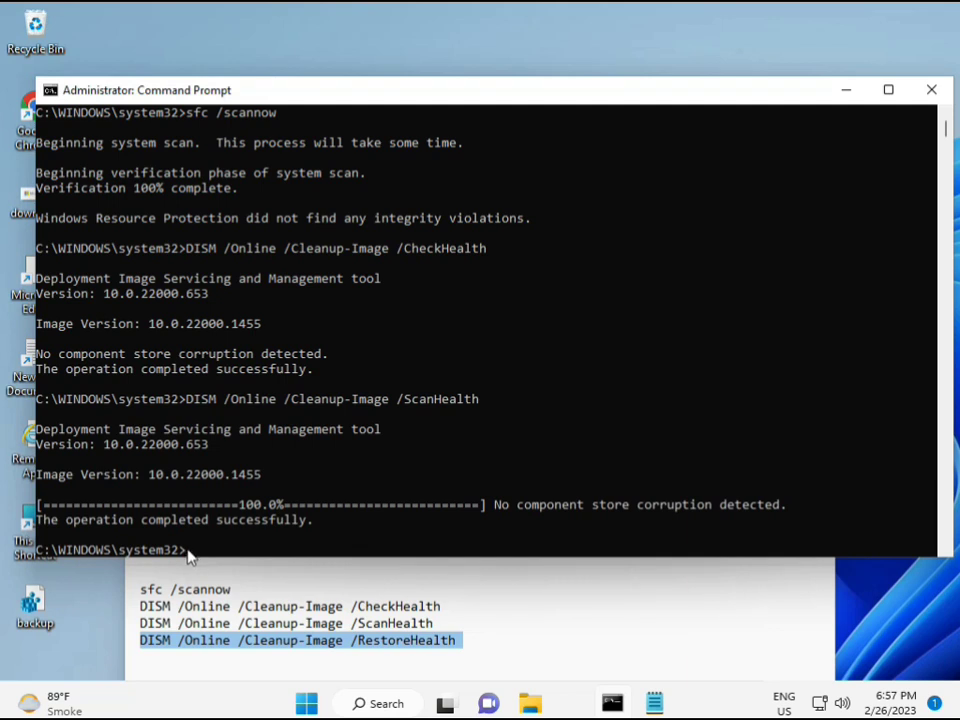
{"action": "left_click", "coordinate": [189, 556]}
{"action": "left_click", "coordinate": [189, 553]}
{"action": "right_click", "coordinate": [189, 553]}
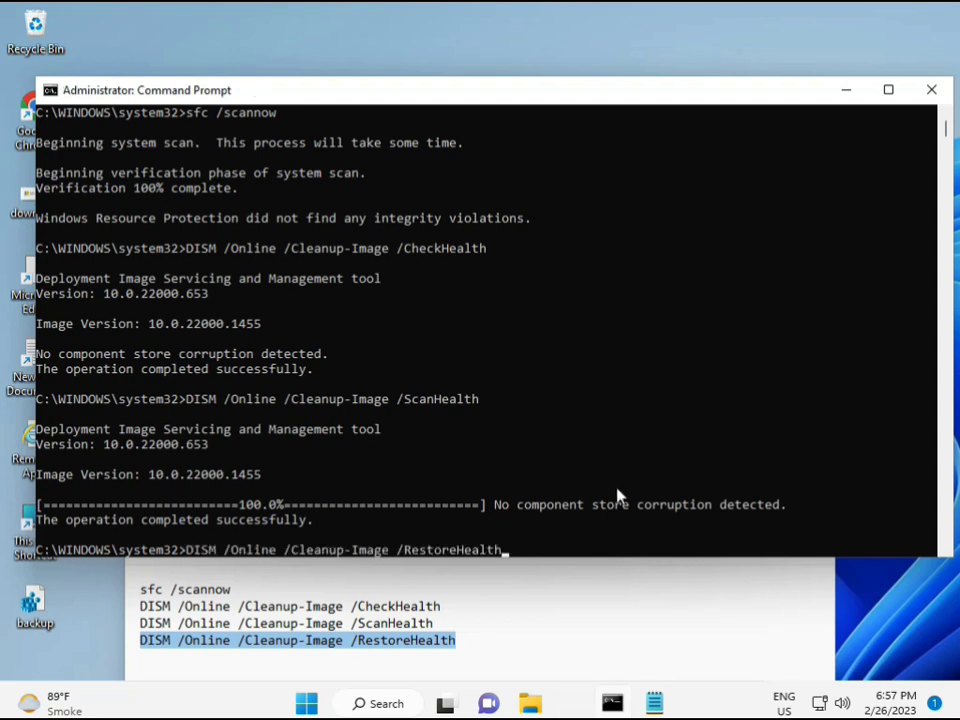
Execute the pasted DISM RestoreHealth command to start repairing the Windows image
{"action": "scroll", "coordinate": [585, 454], "scroll_direction": "down", "scroll_amount": 7}
{"action": "scroll", "coordinate": [549, 446], "scroll_direction": "up", "scroll_amount": 5}
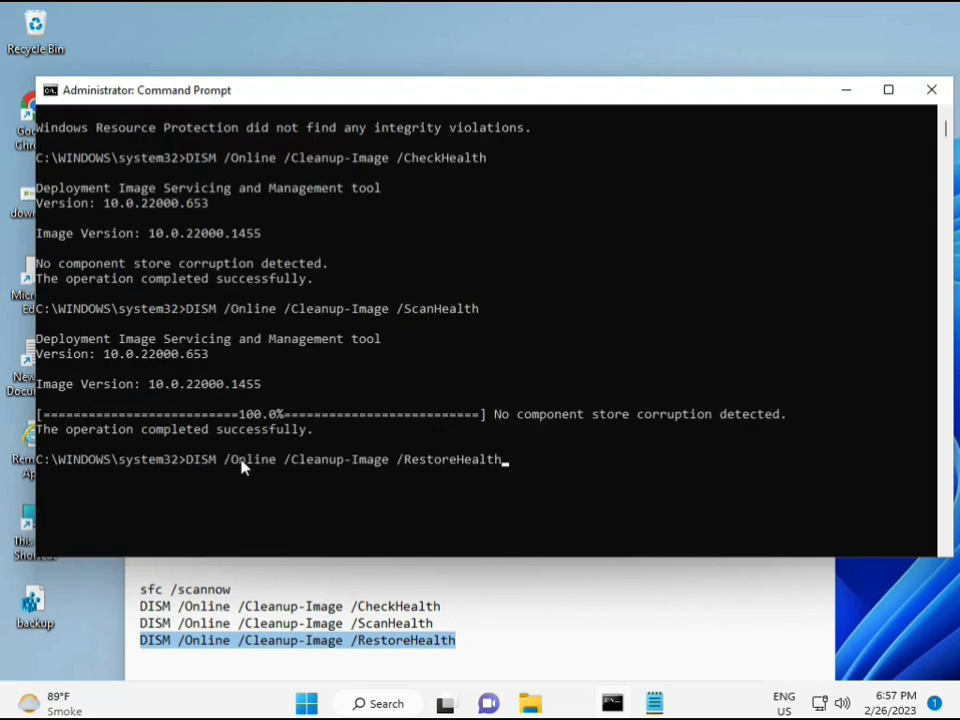
{"action": "scroll", "coordinate": [904, 210], "scroll_direction": "up", "scroll_amount": 2}
{"action": "mouse_move", "coordinate": [945, 133]}
{"action": "left_mouse_down"}
{"action": "mouse_move", "coordinate": [950, 152]}
{"action": "mouse_move", "coordinate": [948, 140]}
{"action": "left_mouse_up"}
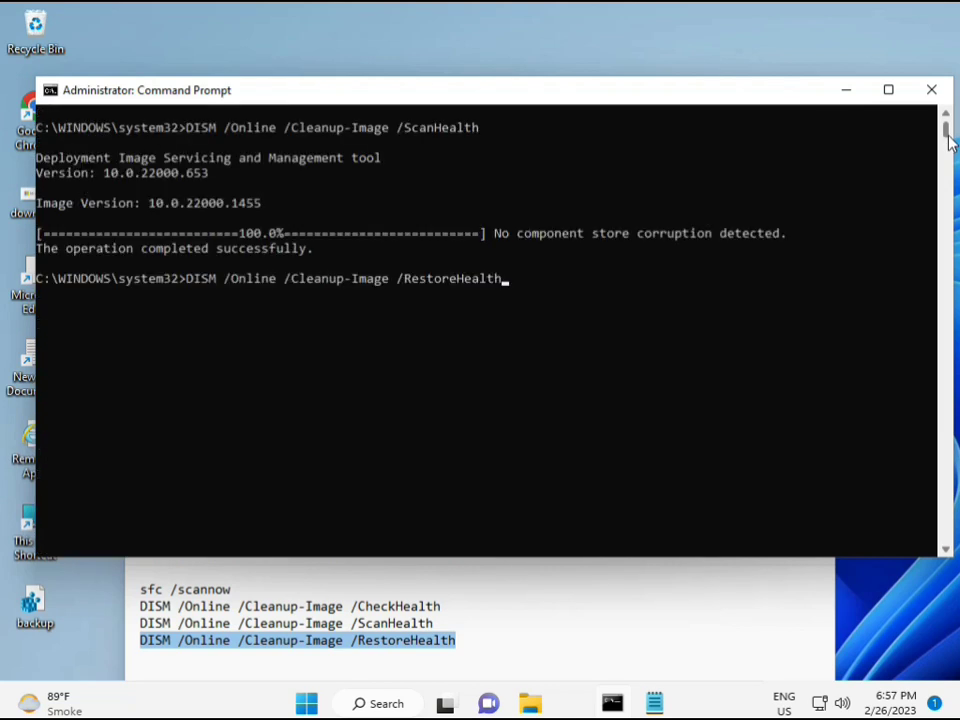
{"action": "left_click", "coordinate": [190, 284]}
{"action": "key", "text": "Escape"}
{"action": "key", "text": "Return"}
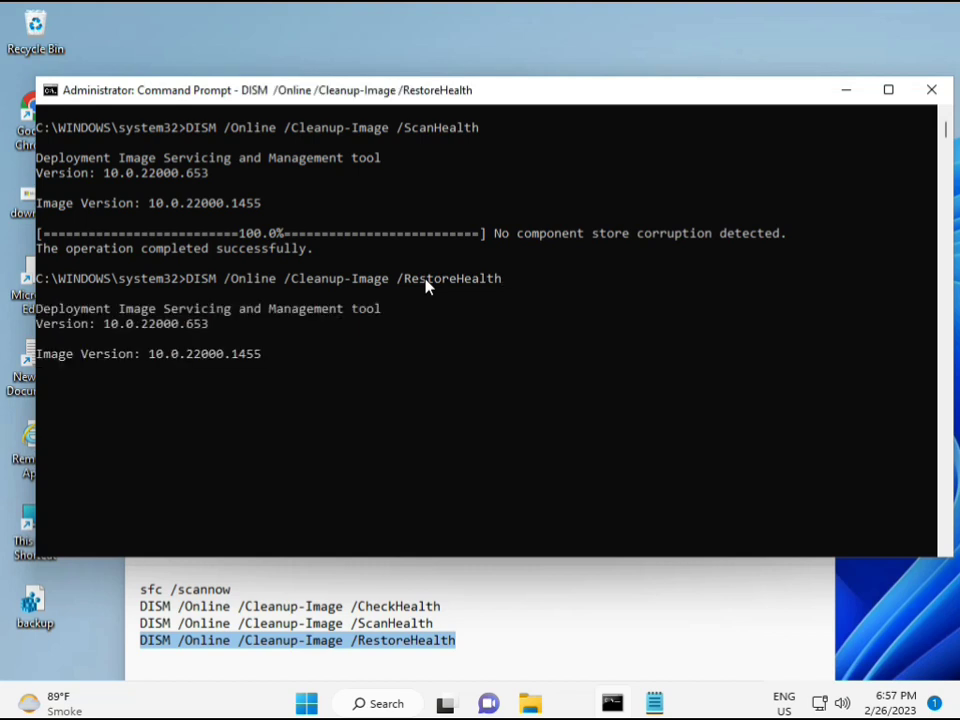